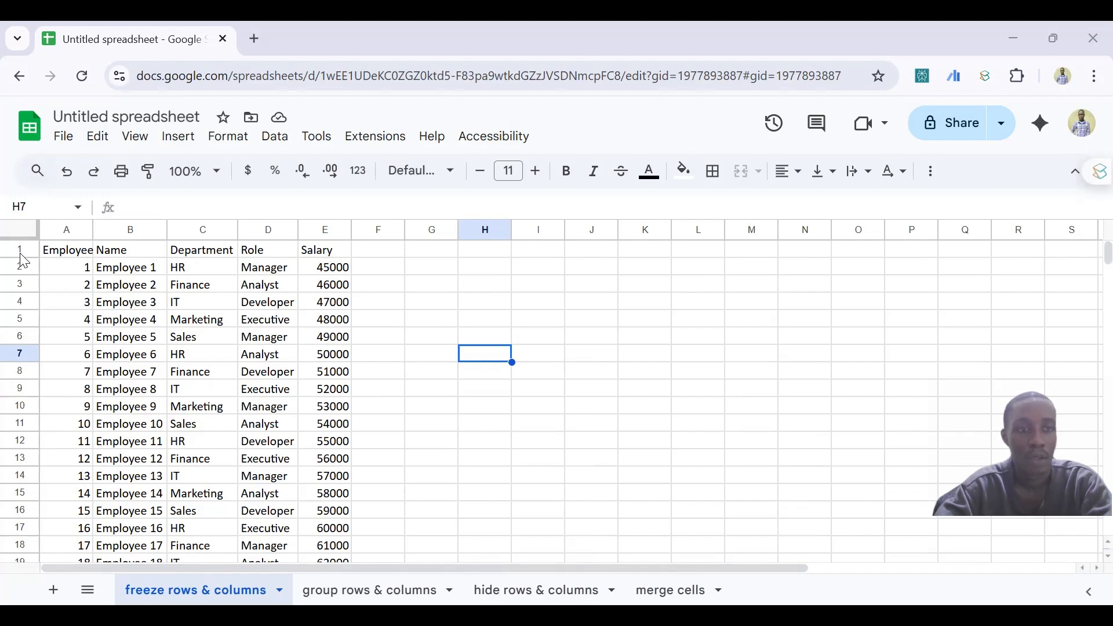
Freeze the header row (row 1) of the employee table on the freeze rows & columns sheet.
left_click(20, 250)
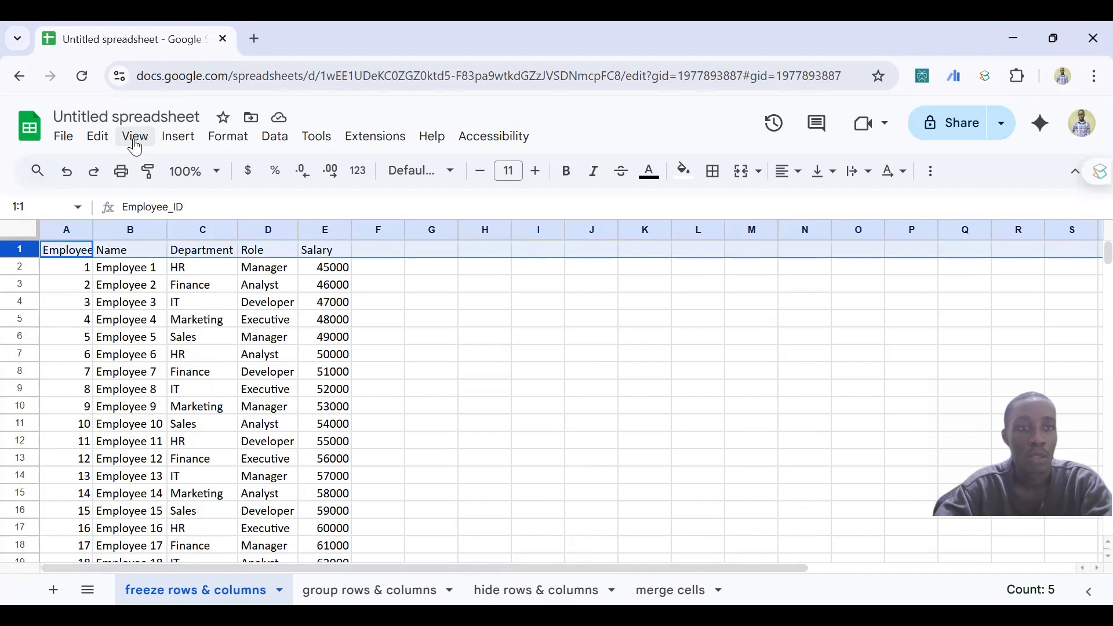
left_click(136, 138)
mouse_move(181, 199)
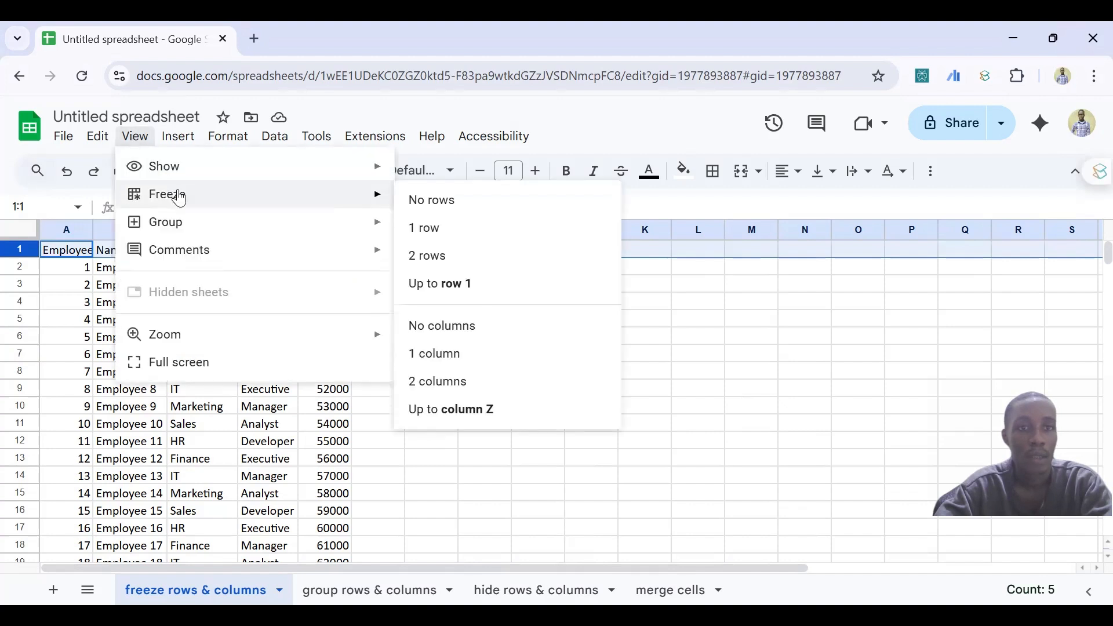
left_click(420, 230)
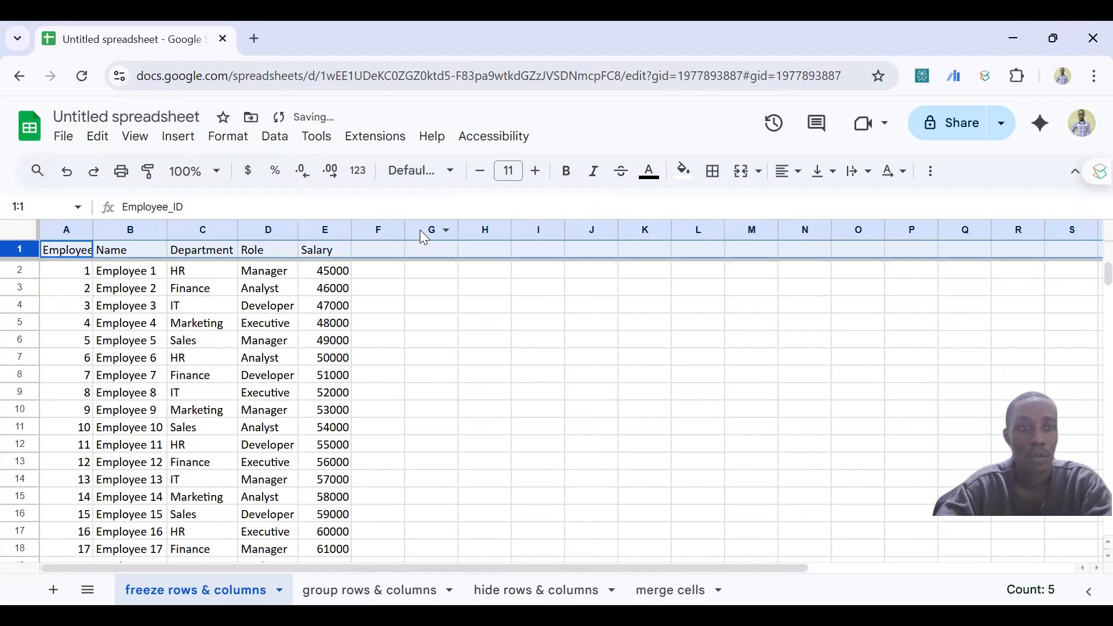
Move down past the last employee record and back to A1 to check how the frozen header row behaves.
key("Down")
key("Down")
key("Down")
key("Down")
key("Down")
key("Down")
key("Down")
key("Down")
key("Down")
key("Down")
key("Down")
key("Down")
key("Down")
key("Down")
key("Down")
key("Down")
key("Down")
key("Down")
key("Down")
key("Down")
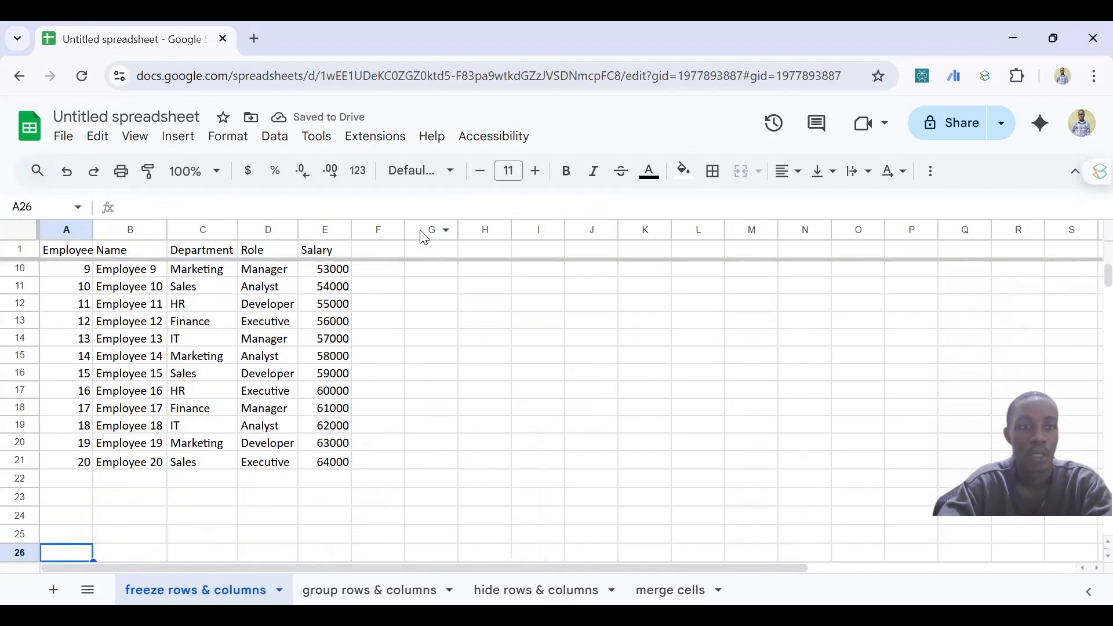
key("Down")
key("Down")
key("Down")
key("Down")
key("Down")
key("Down")
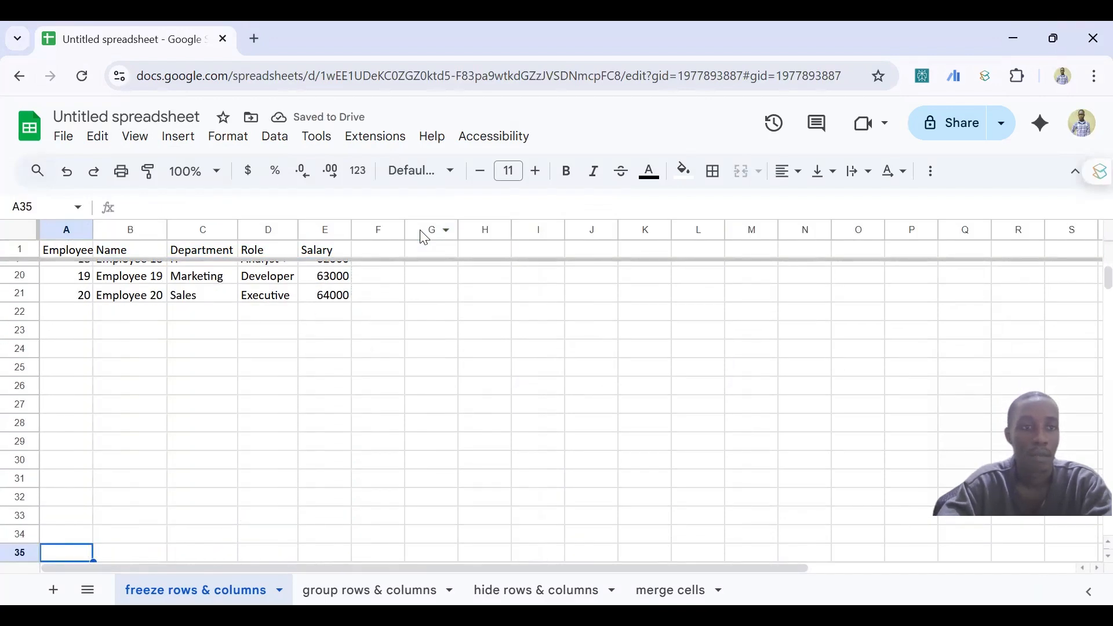
key("Up")
key("Up")
key("Up")
key("Up")
key("Up")
key("Up")
key("Up")
key("Up")
key("Up")
key("Up")
key("Up")
key("Up")
key("Up")
key("Up")
key("Up")
key("Up")
key("Up")
key("Up")
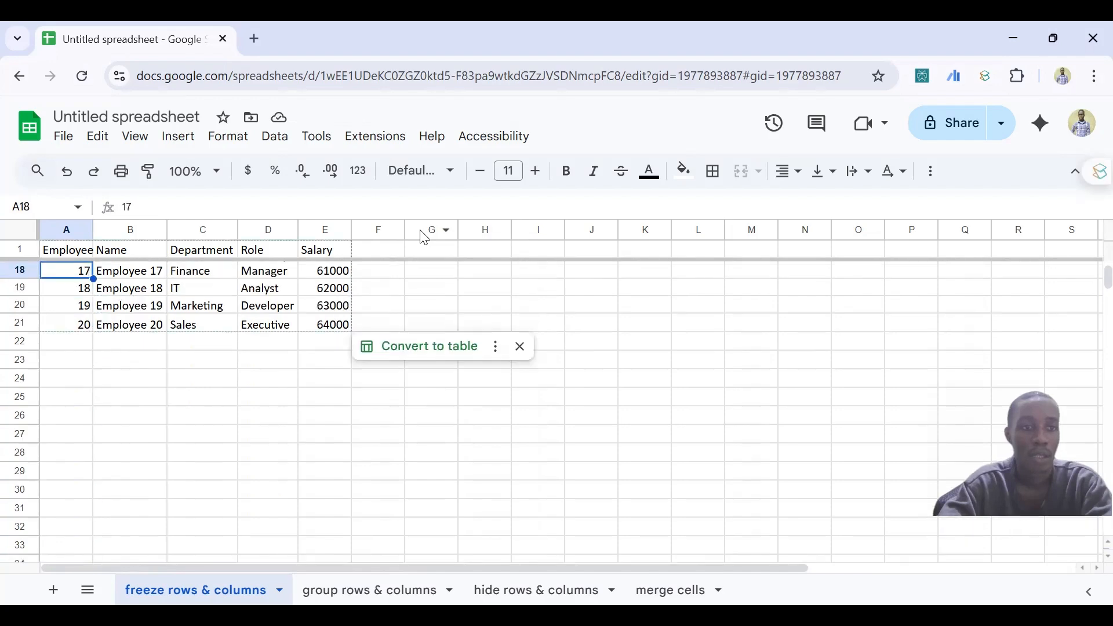
key("Up")
key("Up")
key("Up")
key("Up")
key("Up")
key("Up")
key("Up")
key("Up")
key("Up")
key("Up")
key("Up")
key("Up")
key("Up")
key("Up")
key("Up")
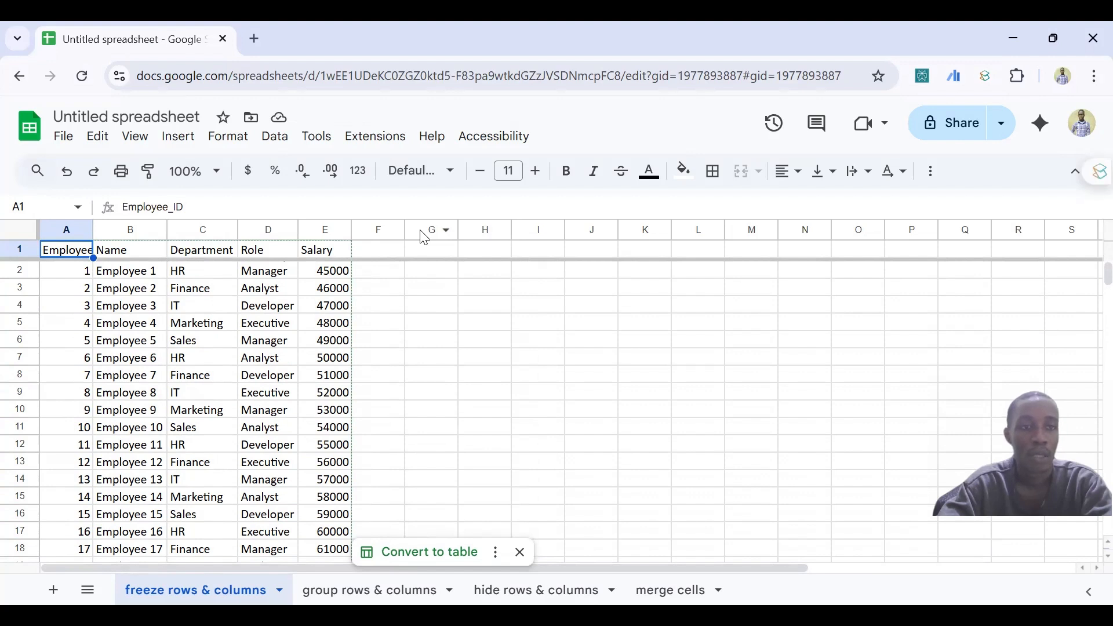
Freeze the Employee_ID column (column A) as a single frozen column.
left_click(63, 228)
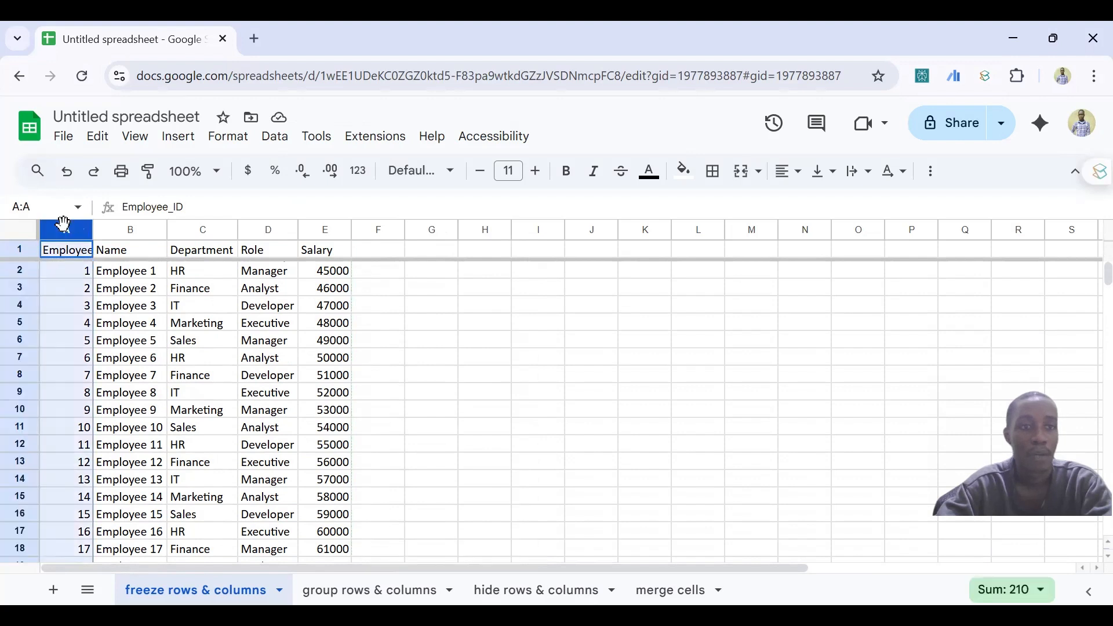
left_click(130, 141)
mouse_move(228, 209)
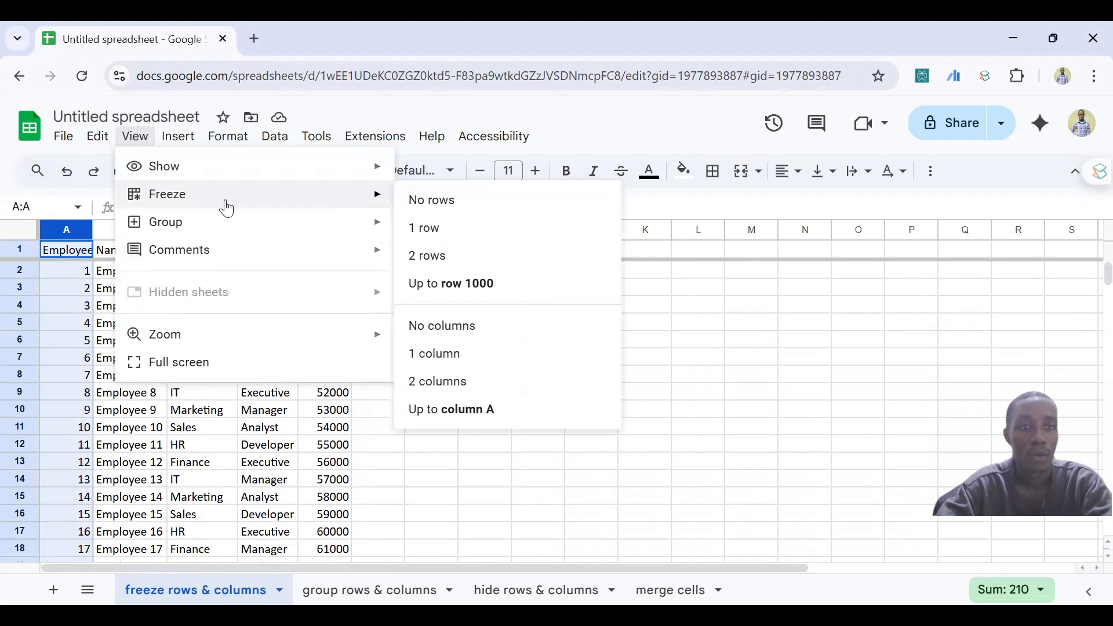
left_click(447, 354)
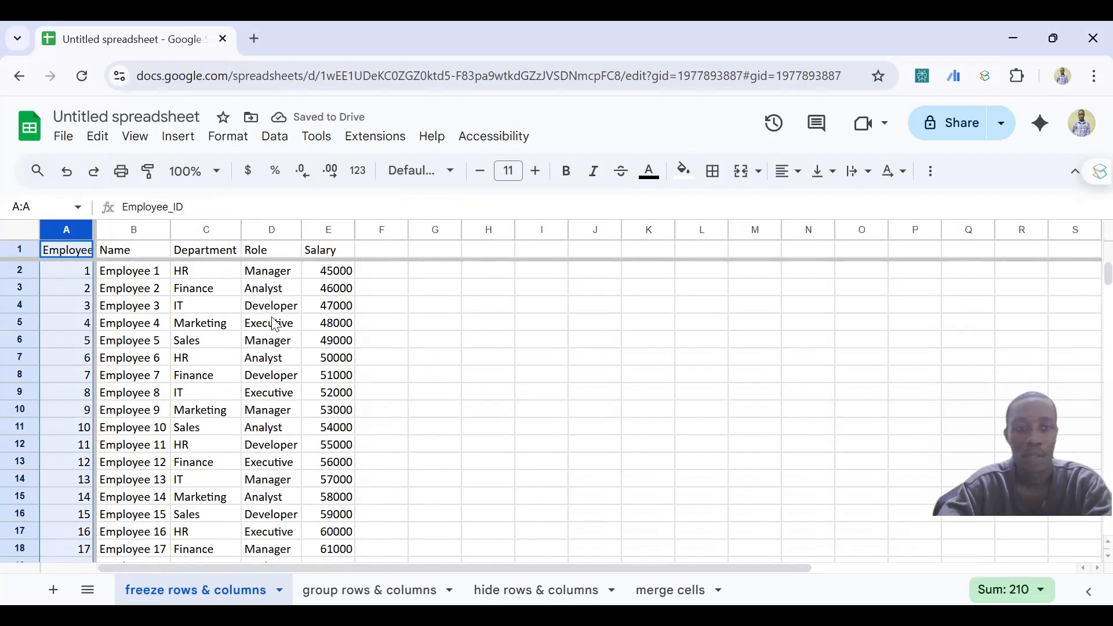
Move across row 1 to column Z and back to A1 to check how the frozen Employee_ID column behaves.
key("Right")
key("Right")
key("Right")
key("Right")
key("Right")
key("Right")
key("Right")
key("Right")
key("Right")
key("Right")
key("Right")
key("Right")
key("Right")
key("Right")
key("Right")
key("Right")
key("Right")
key("Right")
key("Right")
key("Right")
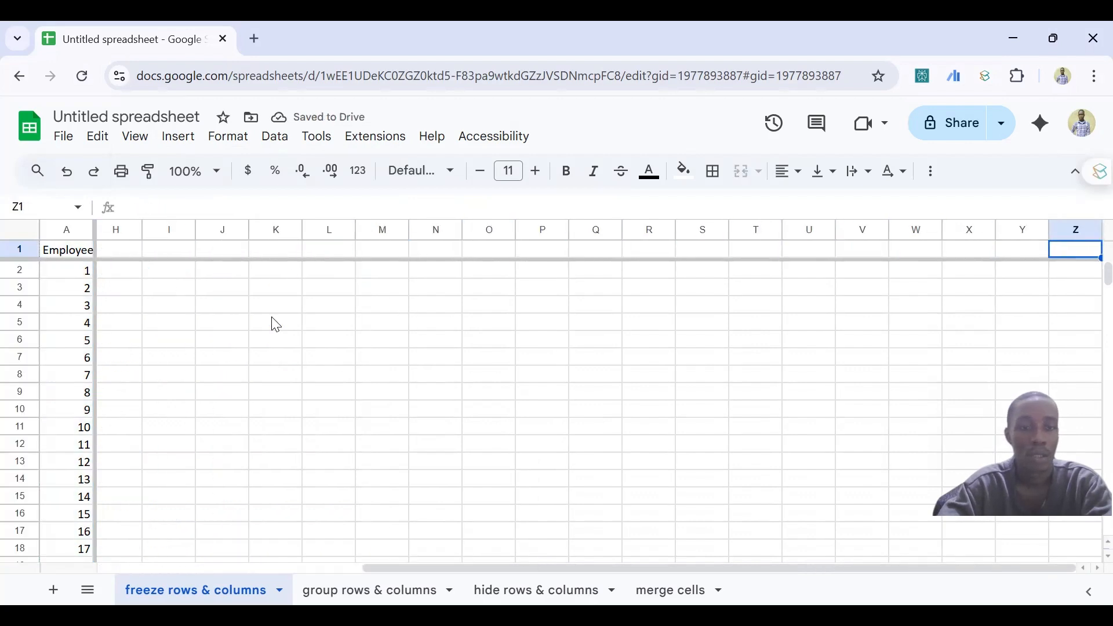
key("Left")
key("Left")
key("Left")
key("Left")
key("Left")
key("Left")
key("Left")
key("Left")
key("Left")
key("Left")
key("Left")
key("Left")
key("Left")
key("Left")
key("Left")
key("Left")
key("Left")
key("Left")
key("Left")
key("Left")
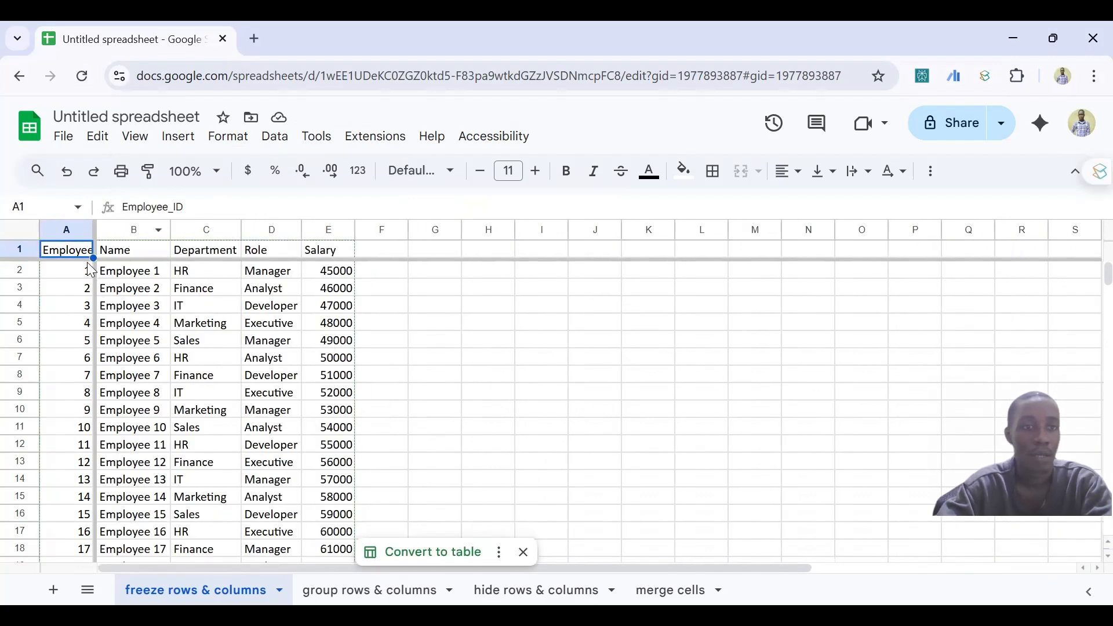
Undo the freeze of column A.
key("ctrl+z")
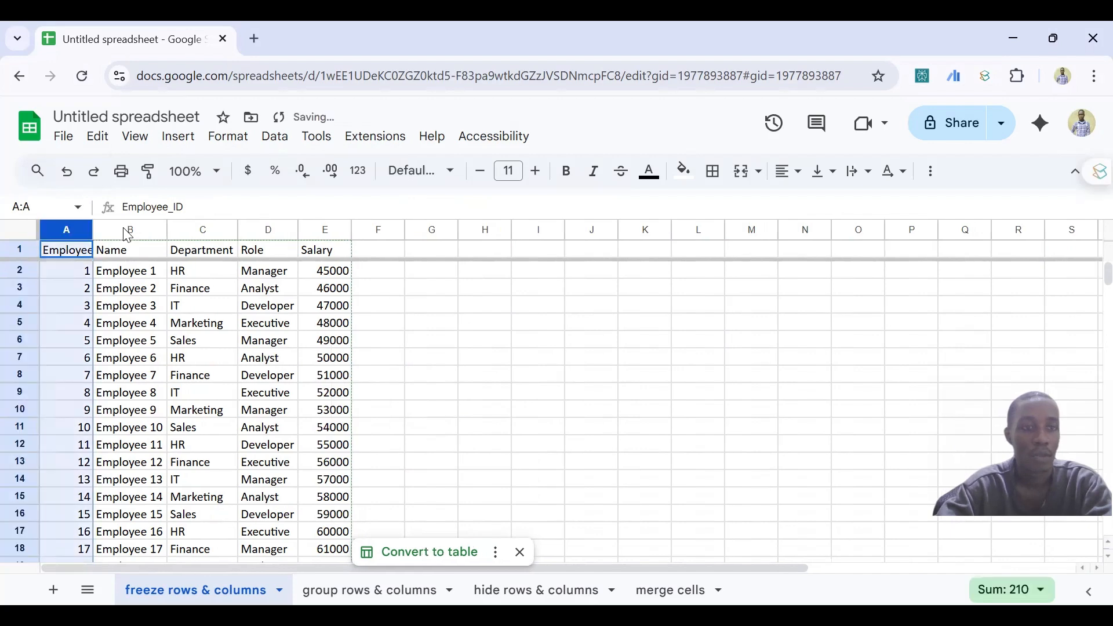
left_click(127, 232)
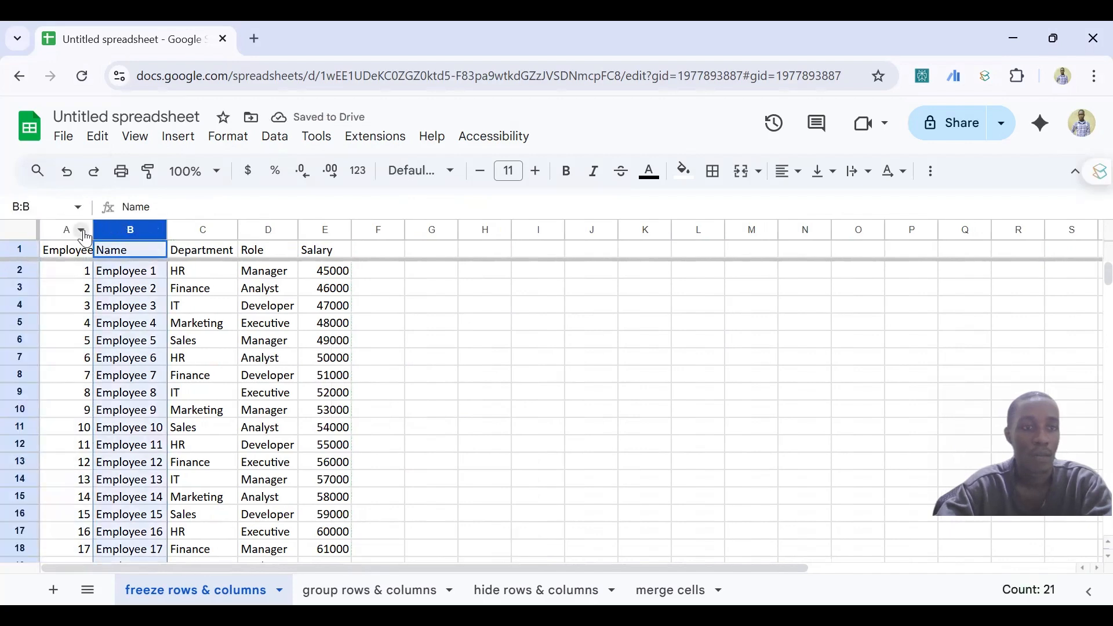
right_click(83, 230)
Freeze the first two columns, A and B, so that Employee_ID and Name stay fixed.
left_click(60, 229)
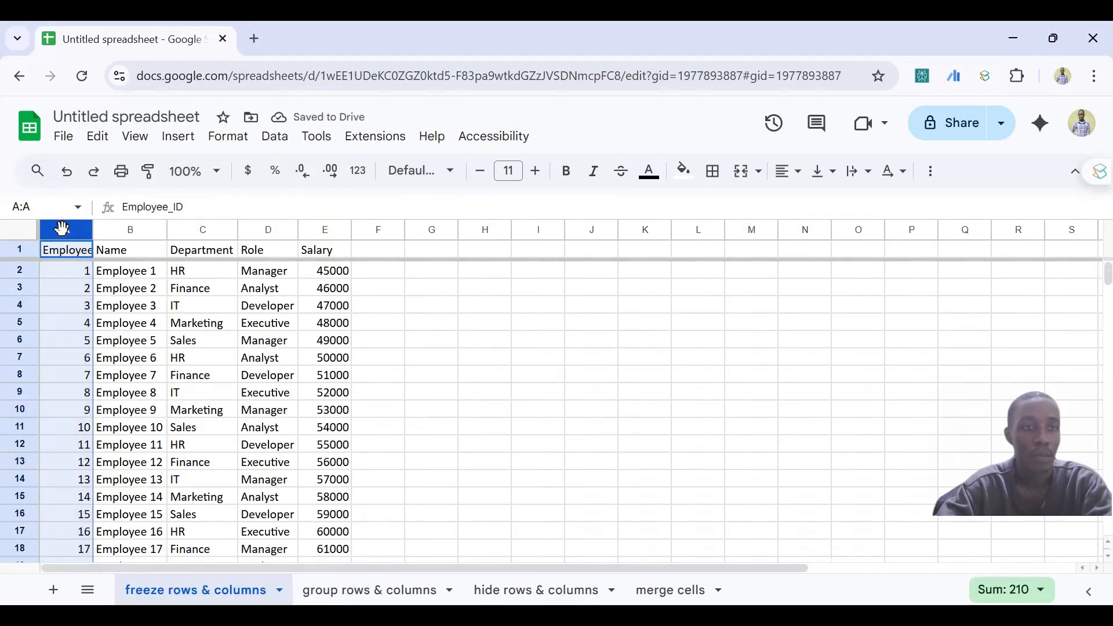
left_click(130, 230, "shift")
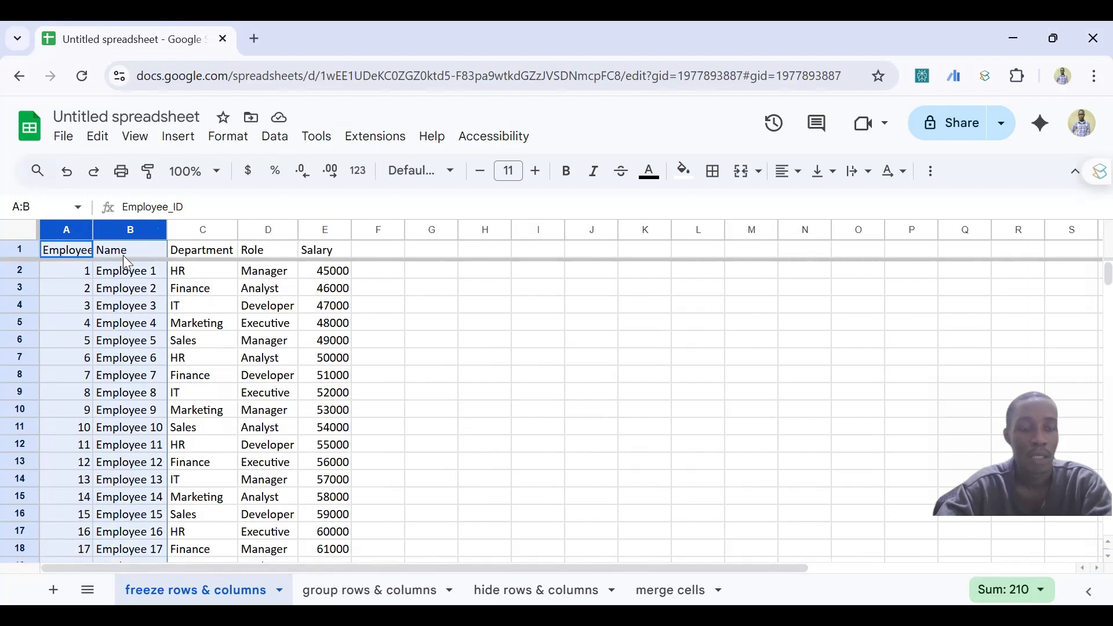
left_click(134, 139)
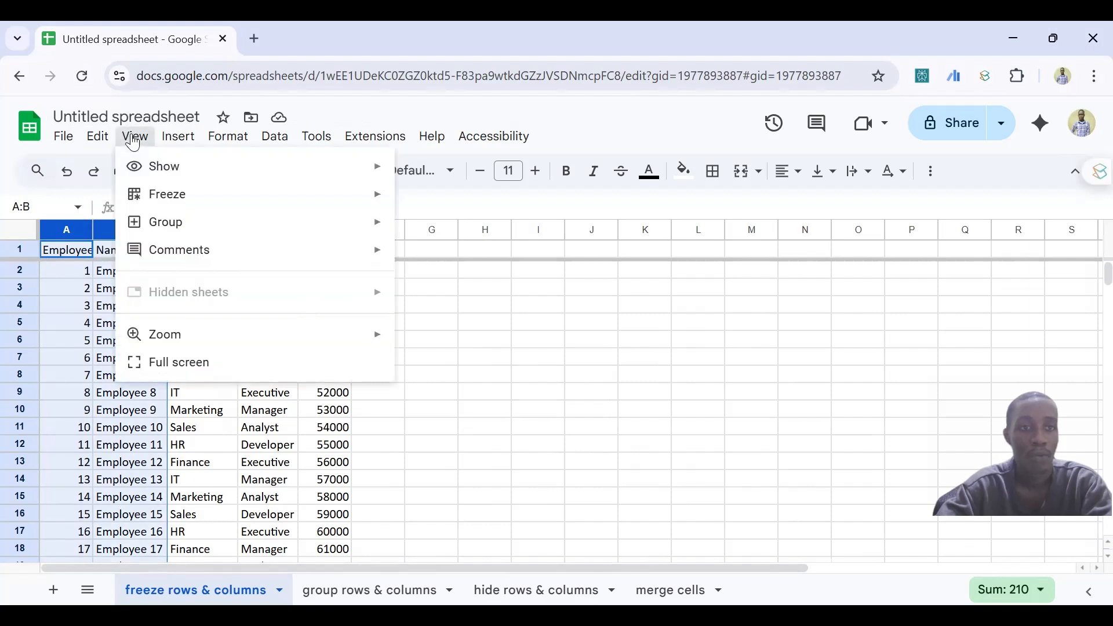
mouse_move(228, 211)
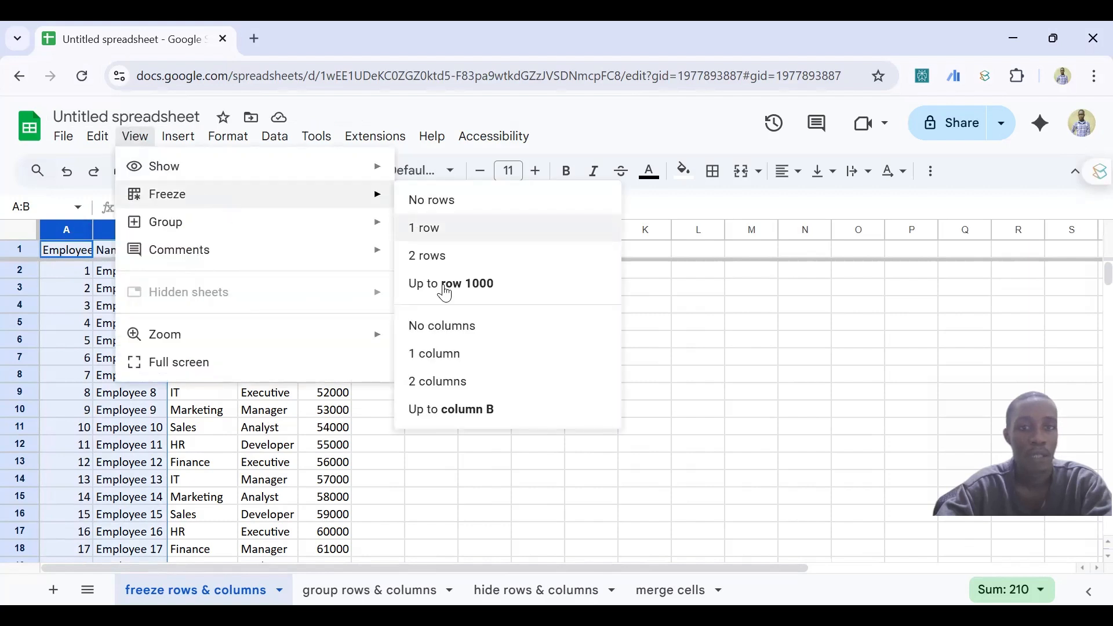
left_click(444, 382)
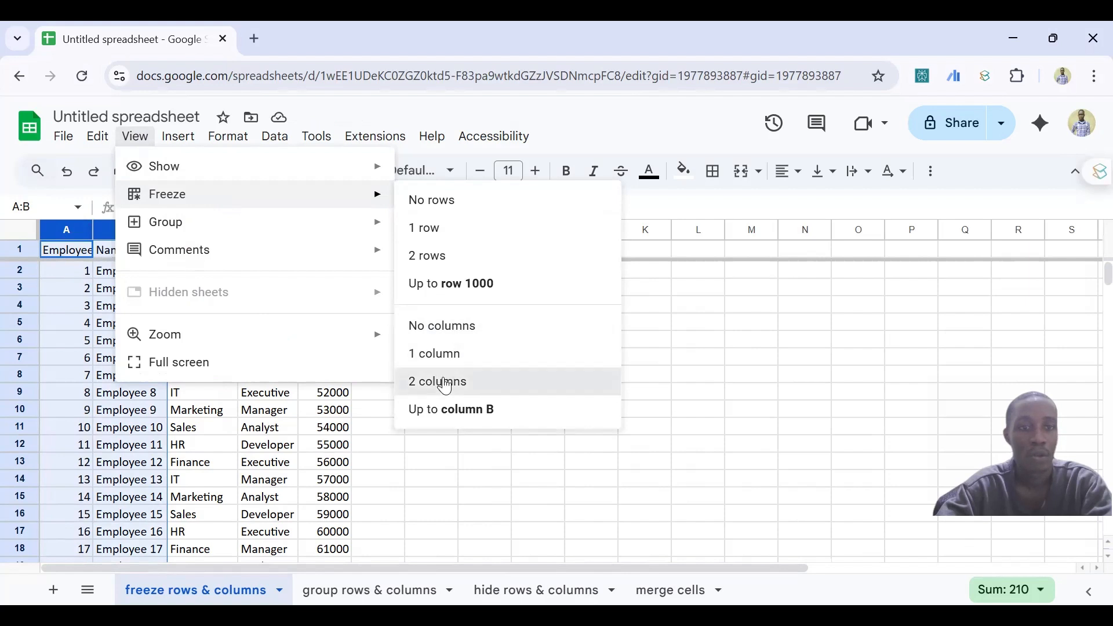
Move across row 1 to column Z and back to A1 to check how the two frozen columns behave.
key("Right")
key("Right")
key("Right")
key("Right")
key("Right")
key("Right")
key("Right")
key("Right")
key("Right")
key("Right")
key("Right")
key("Right")
key("Right")
key("Right")
key("Right")
key("Right")
key("Right")
key("Right")
key("Right")
key("Right")
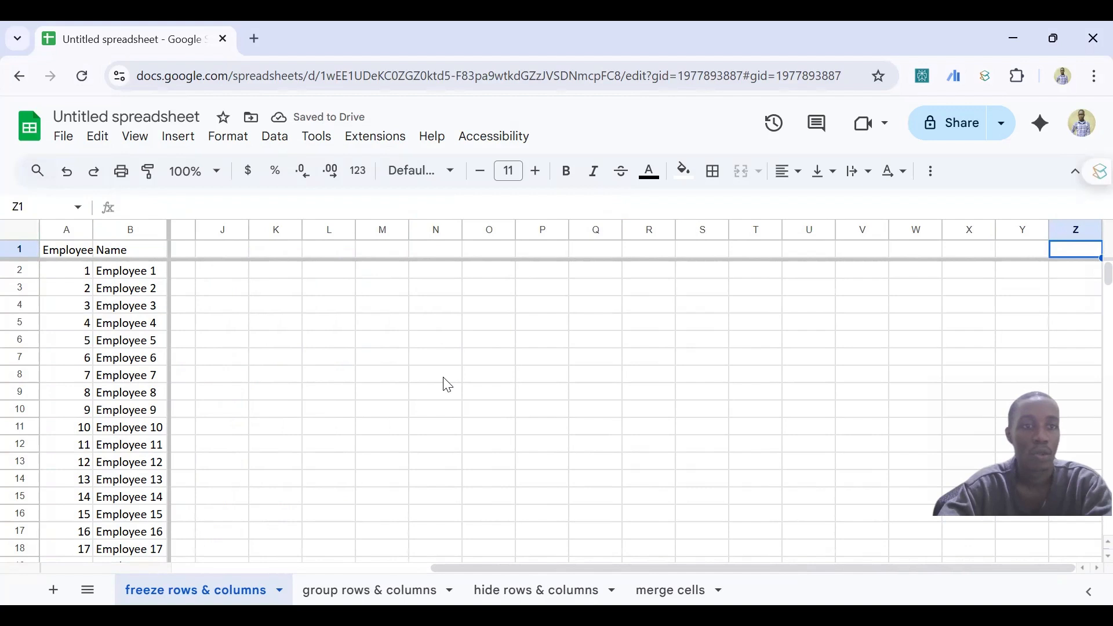
key("Left")
key("Left")
key("Left")
key("Left")
key("Left")
key("Left")
key("Left")
key("Left")
key("Left")
key("Left")
key("Left")
key("Left")
key("Left")
key("Left")
key("Left")
key("Left")
key("Left")
key("Left")
key("Left")
key("Left")
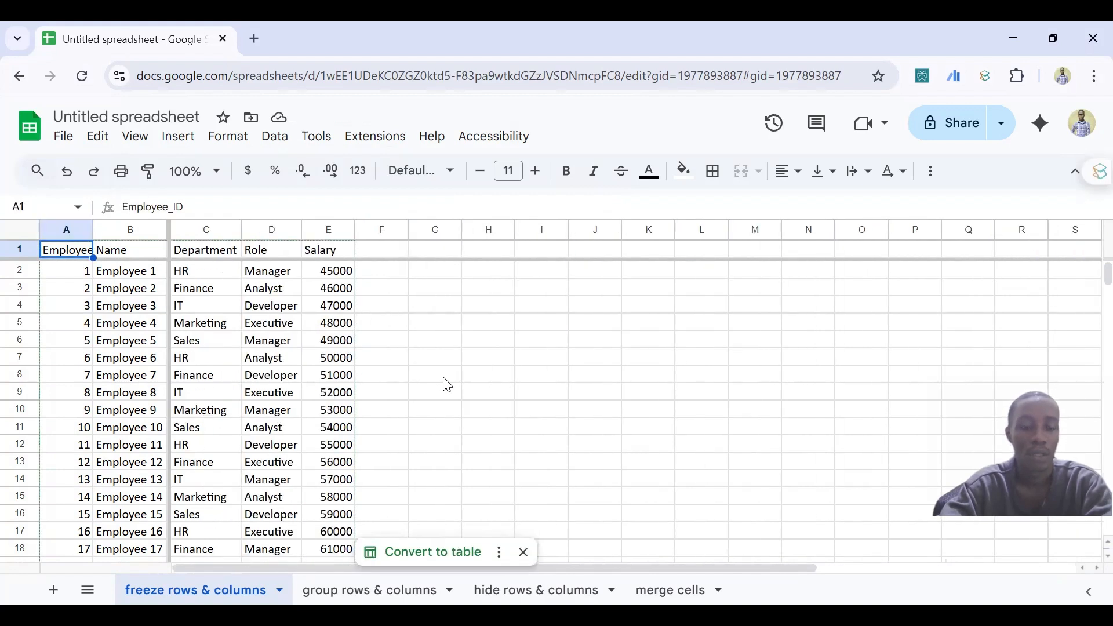
Sort Table1 on the group rows & columns sheet by the Region column from A to Z.
left_click(353, 587)
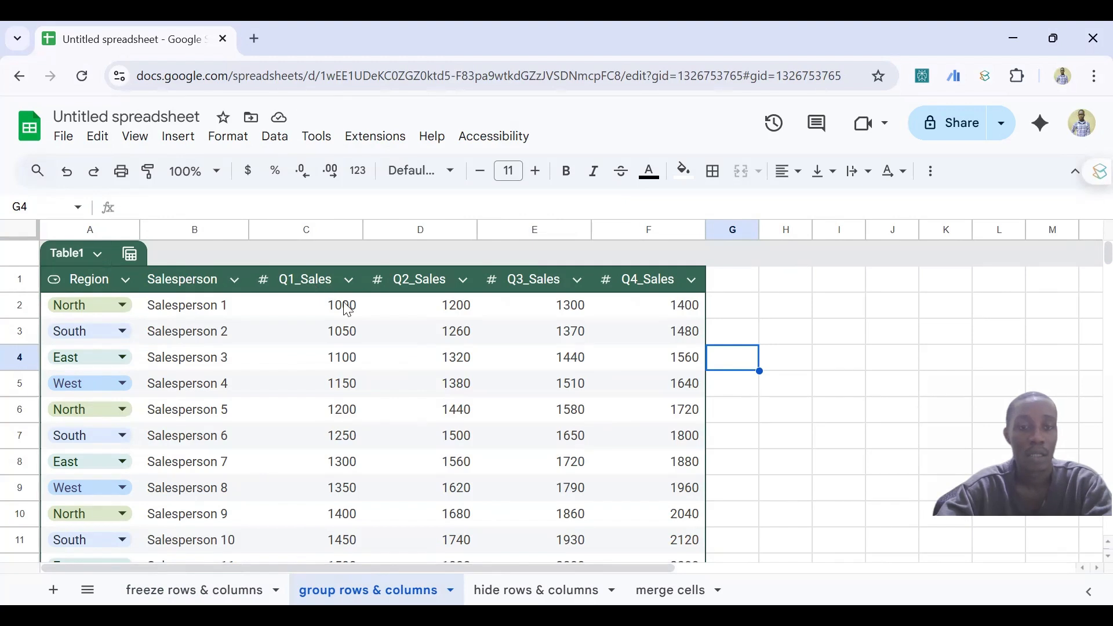
left_click(126, 285)
mouse_move(216, 347)
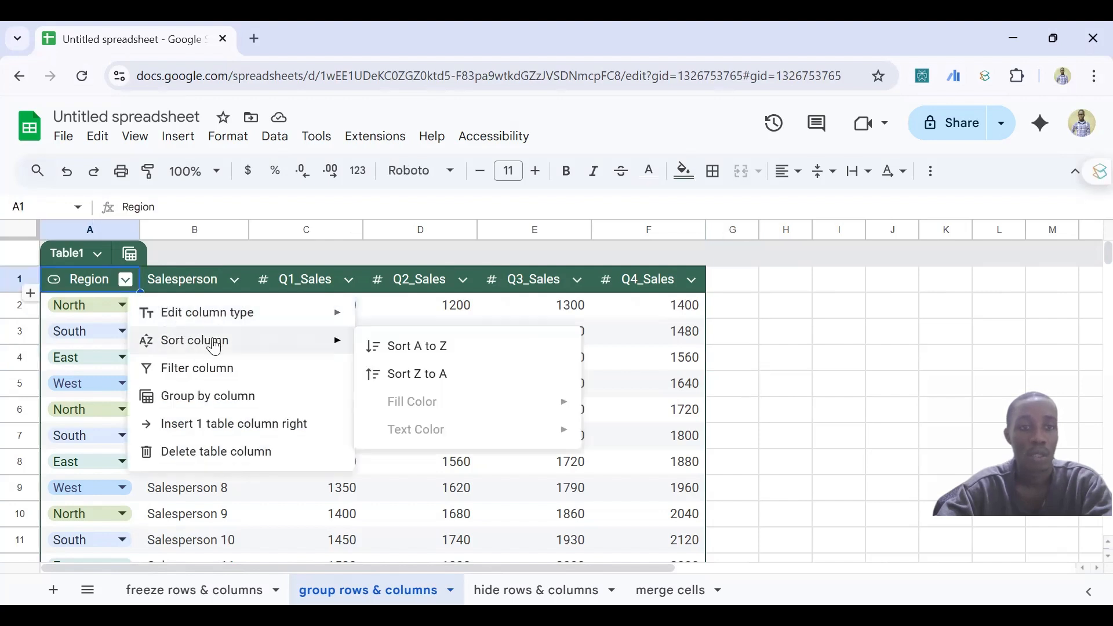
left_click(418, 347)
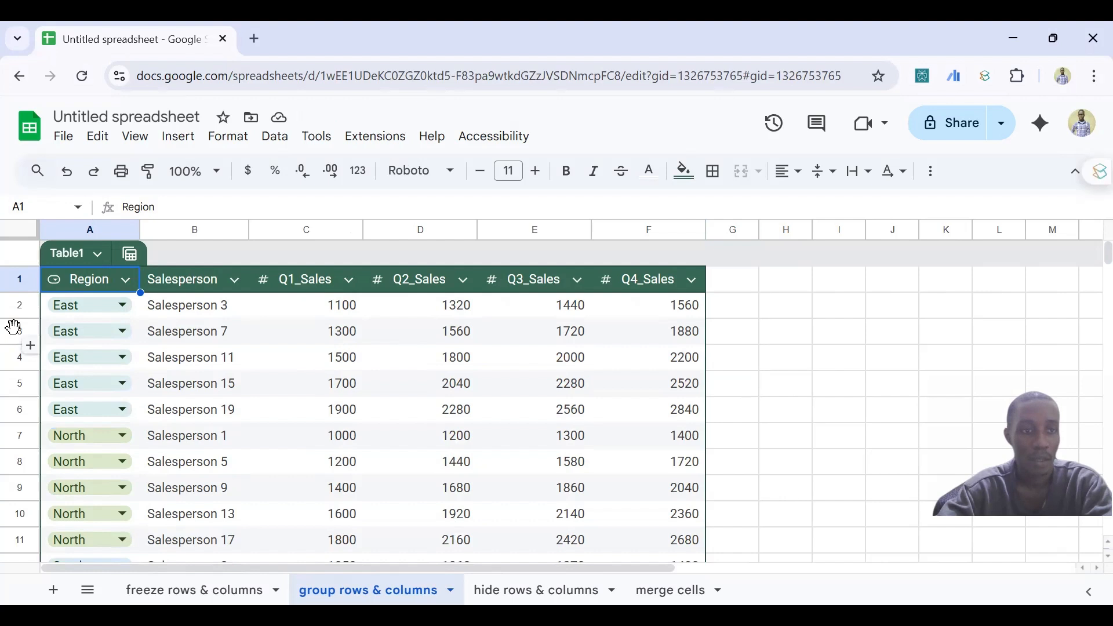
Group rows 3 to 6, the East entries below the first East row, into a collapsible row group.
left_click(18, 332)
left_click(20, 410, "shift")
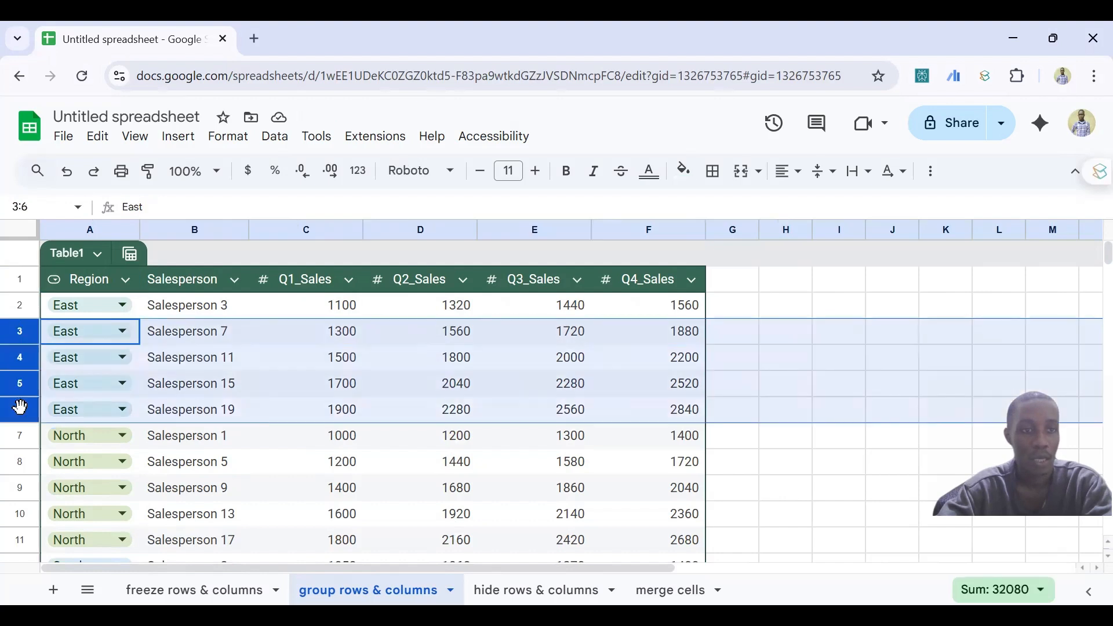
left_click(134, 137)
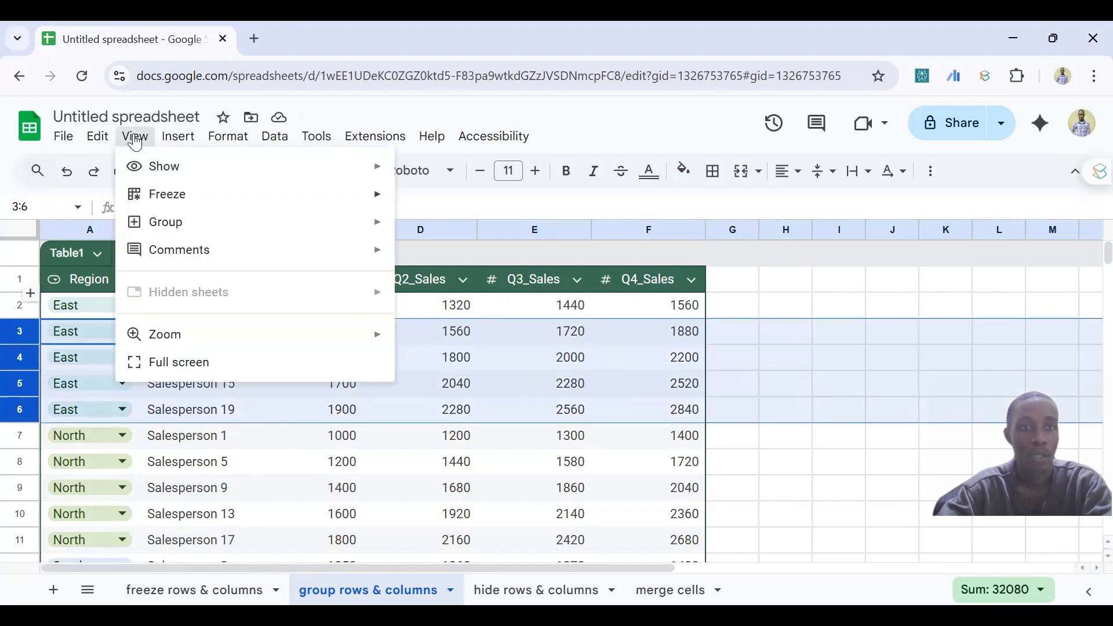
mouse_move(255, 232)
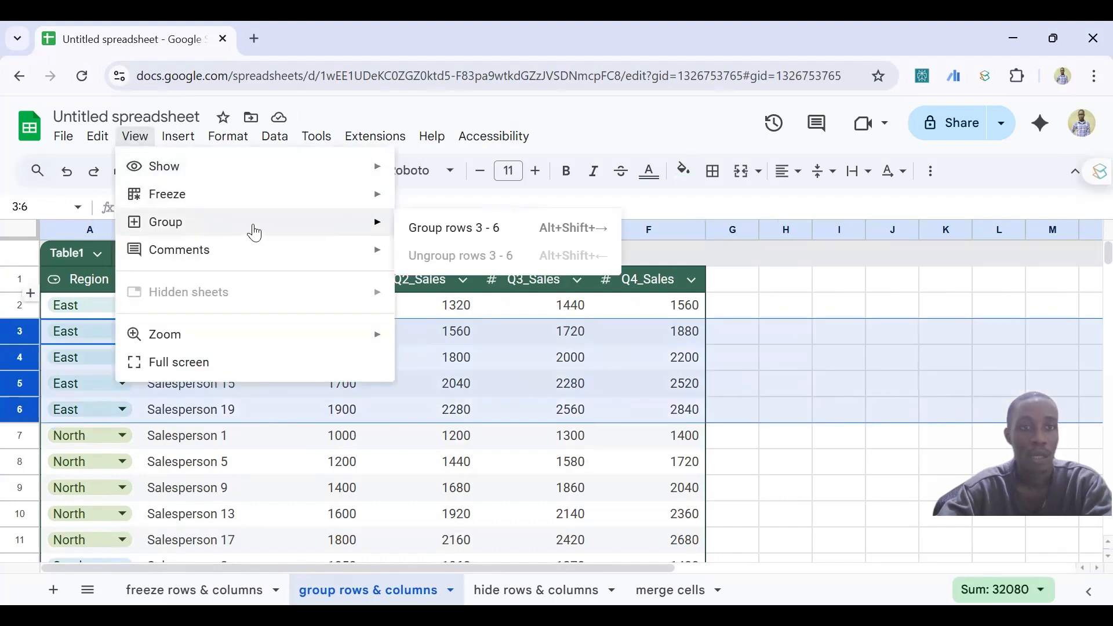
left_click(422, 227)
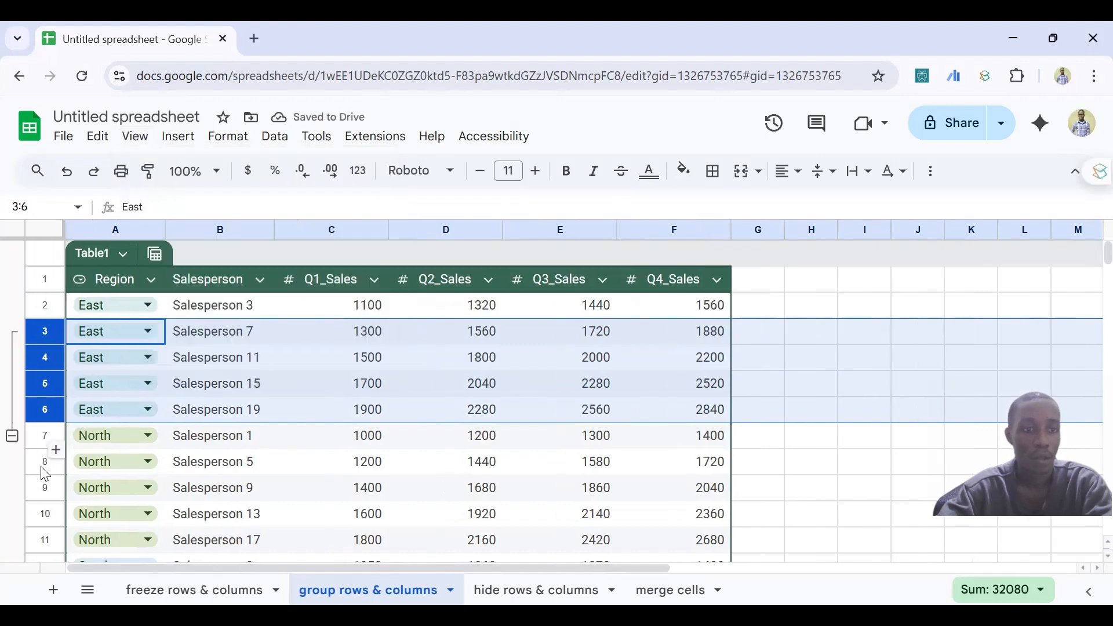
Group rows 8 to 11, the North entries below the first North row.
left_click(43, 464)
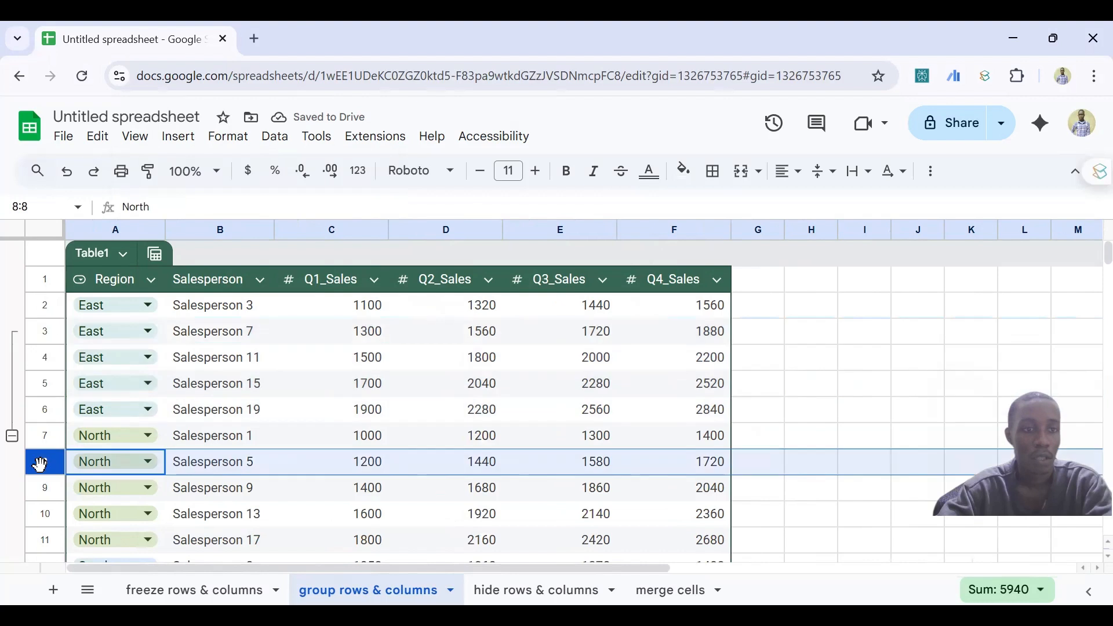
left_click(45, 541, "shift")
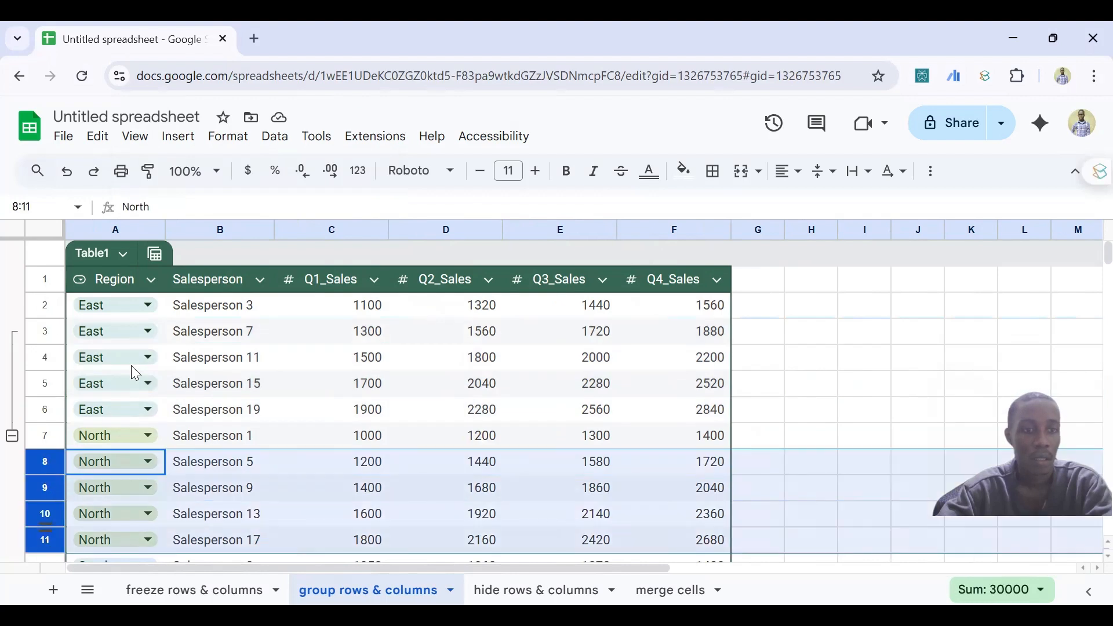
left_click(136, 138)
mouse_move(338, 234)
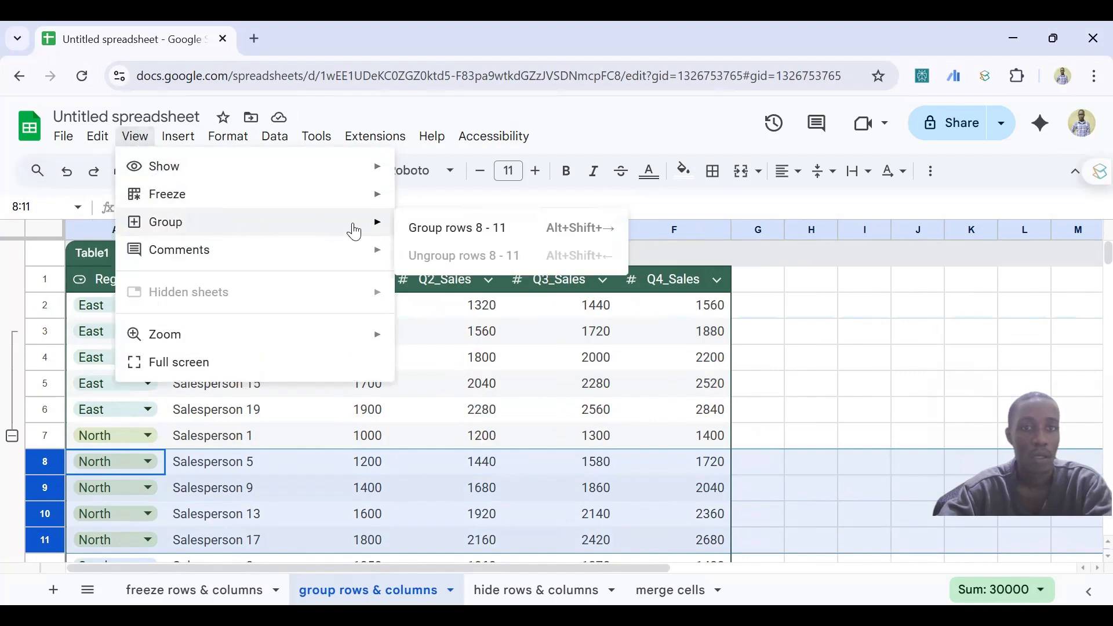
left_click(432, 228)
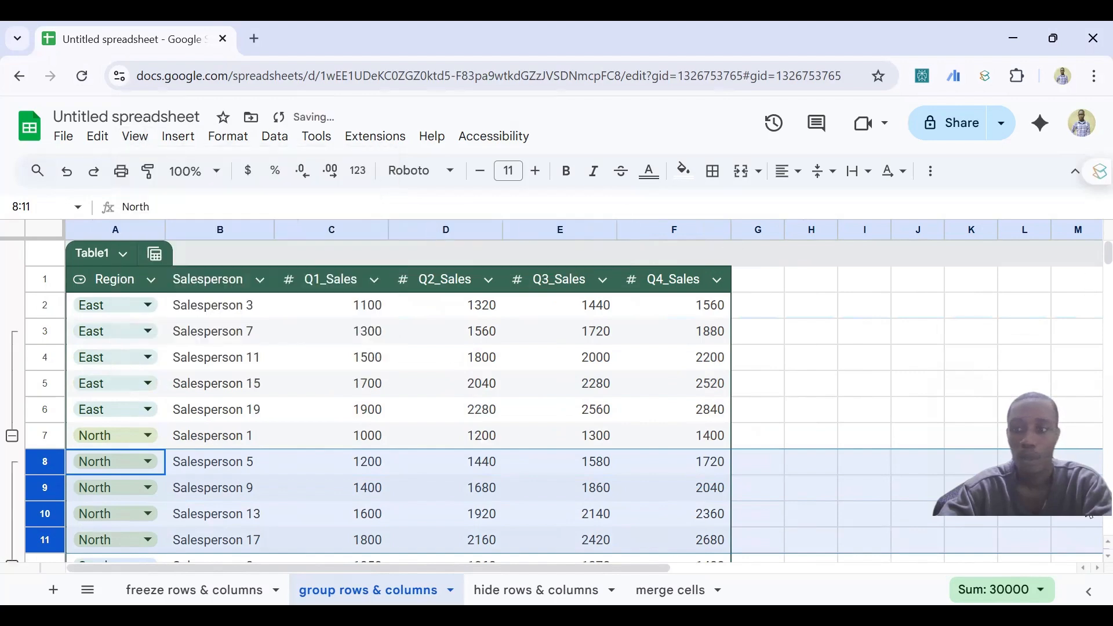
Group rows 13 to 16, the South entries below the first South row.
scroll(1090, 559, "down", 3)
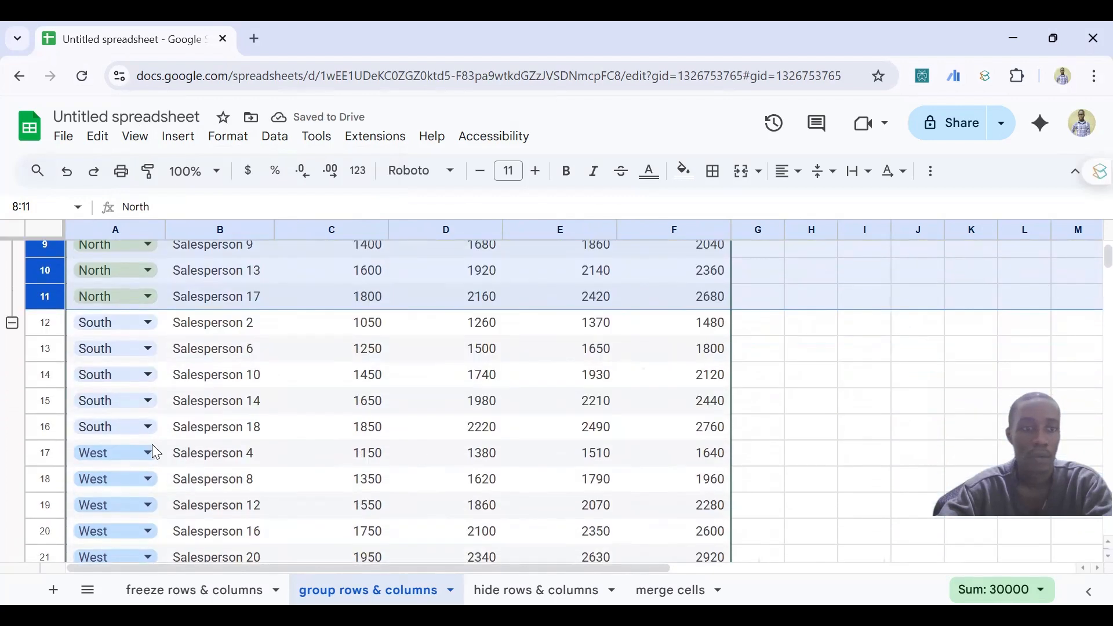
left_click(44, 348)
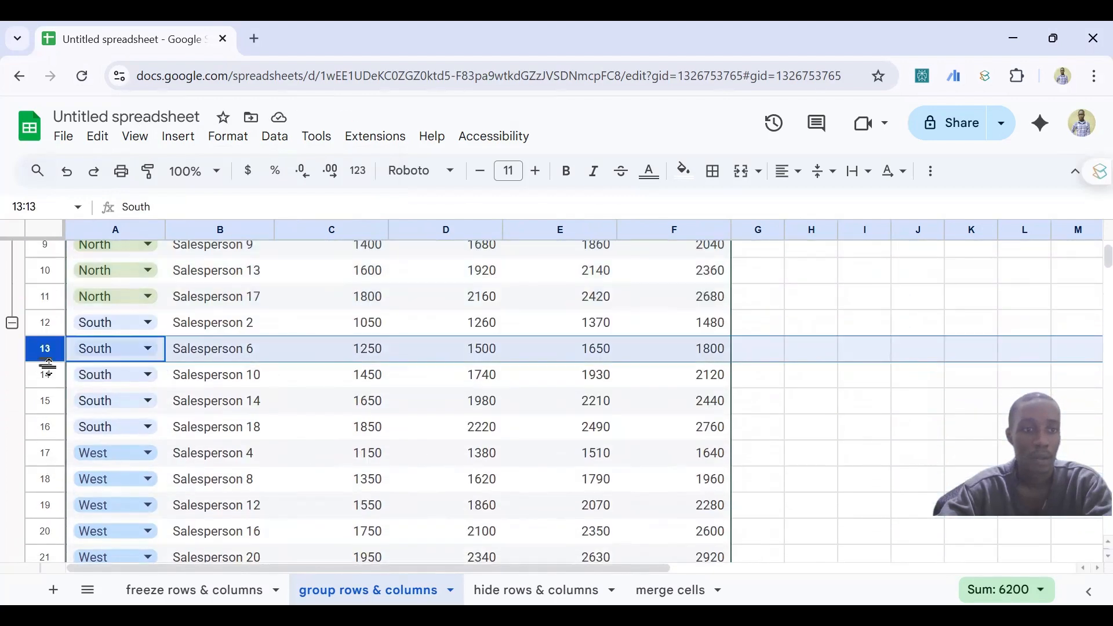
left_click(44, 429, "shift")
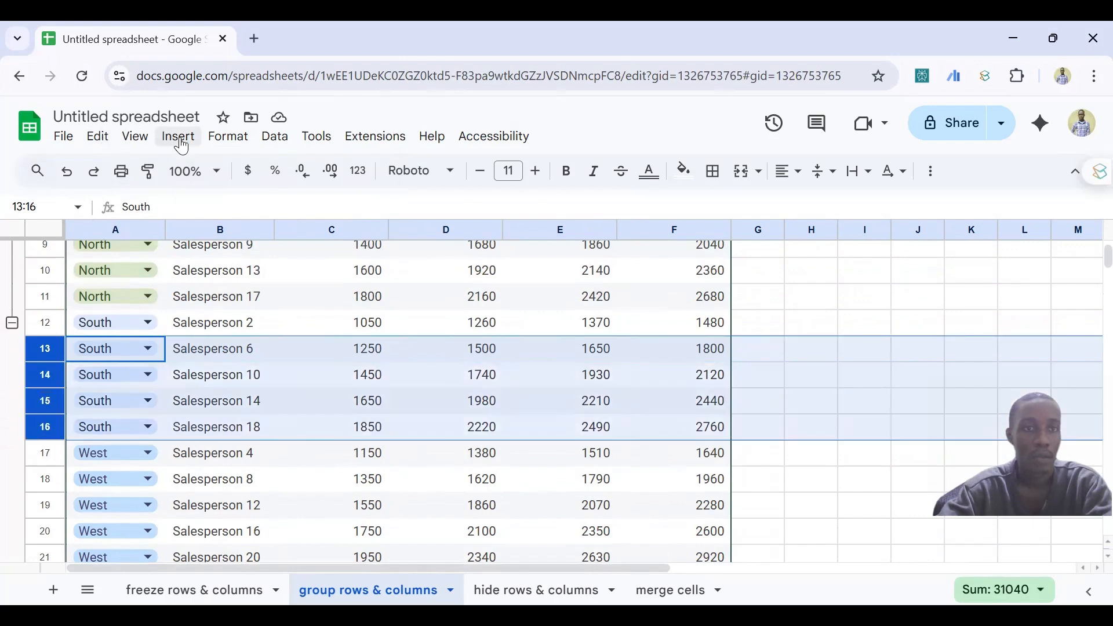
left_click(140, 141)
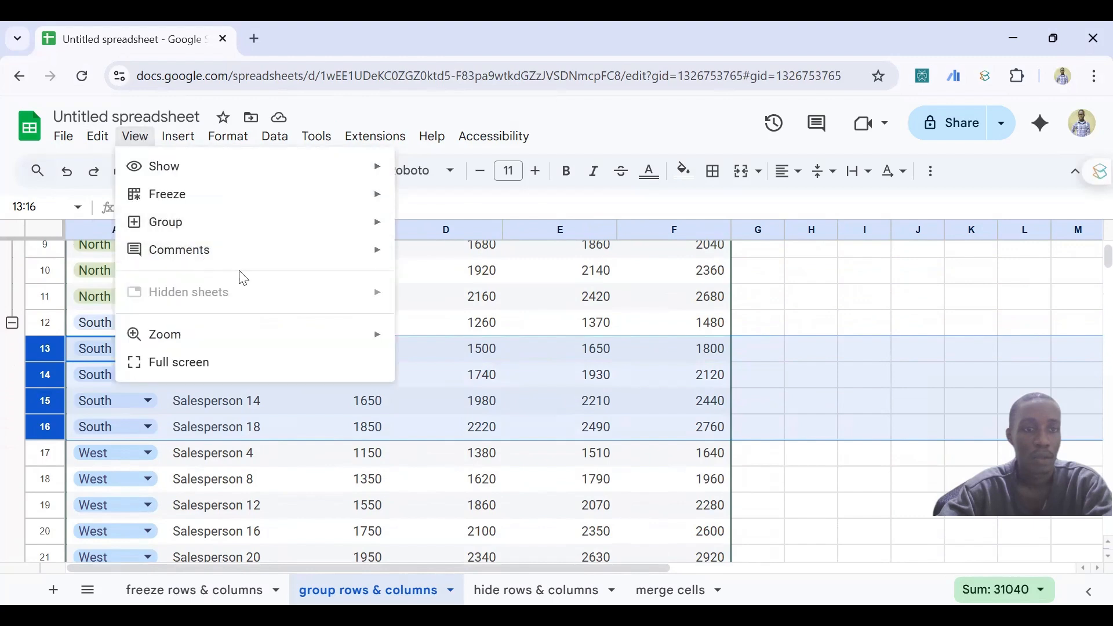
mouse_move(269, 235)
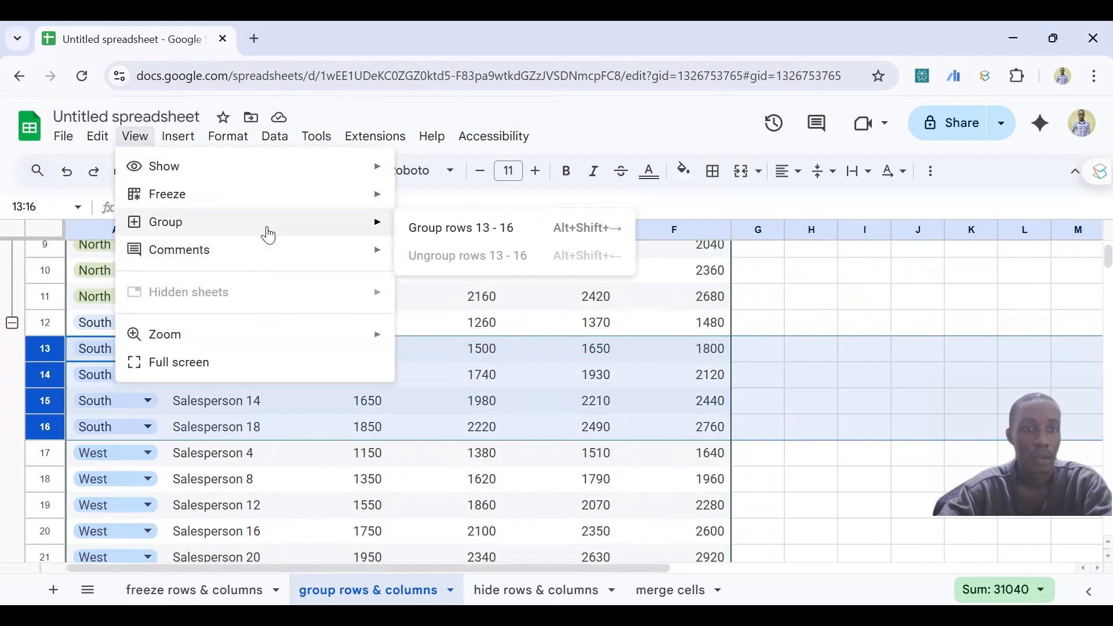
left_click(442, 231)
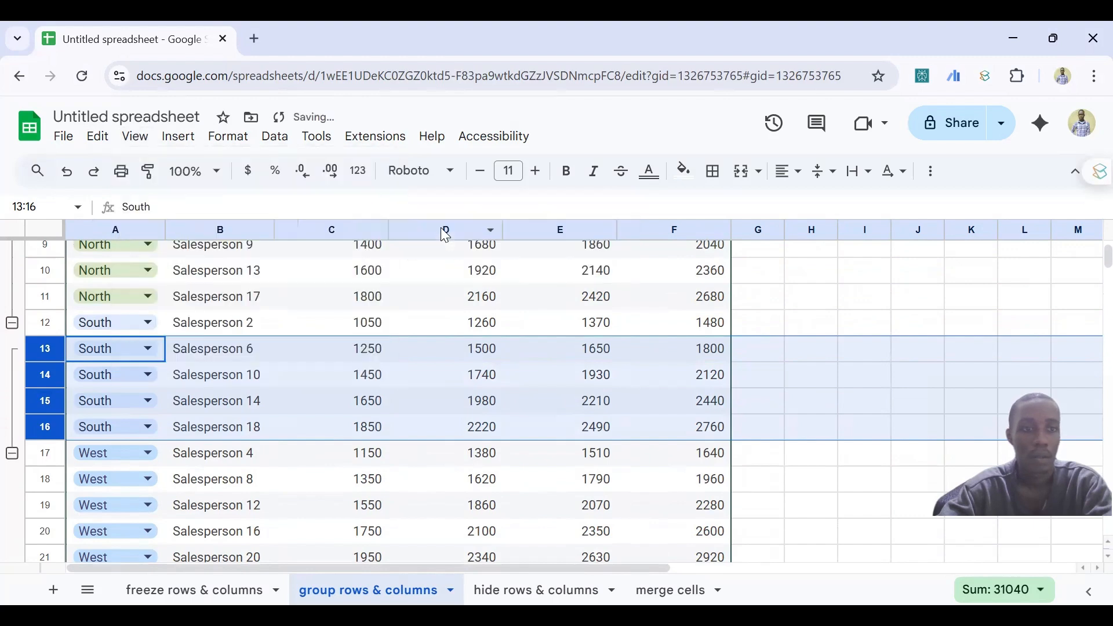
Group rows 18 to 21, the West entries below the first West row.
left_click(39, 476)
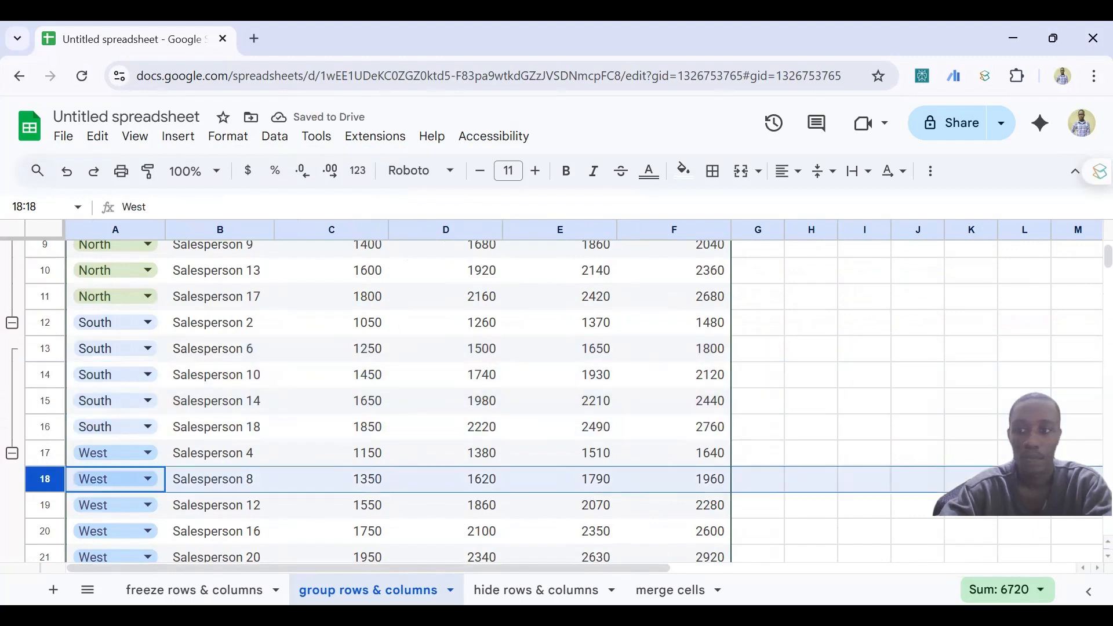
scroll(1090, 562, "down", 1)
scroll(1090, 562, "down", 2)
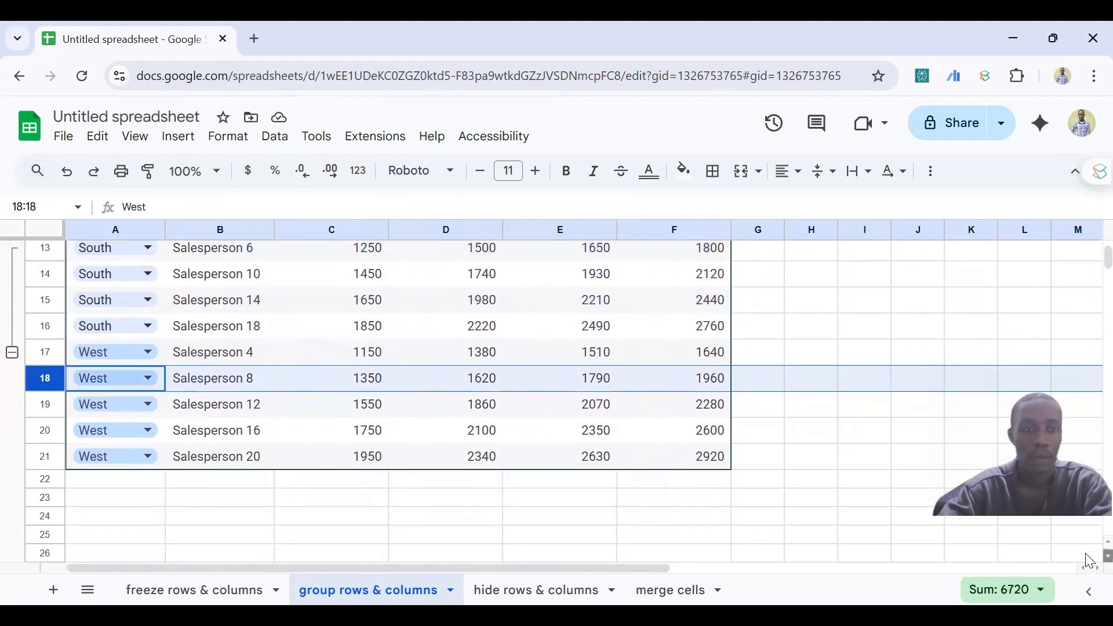
left_click(46, 457, "shift")
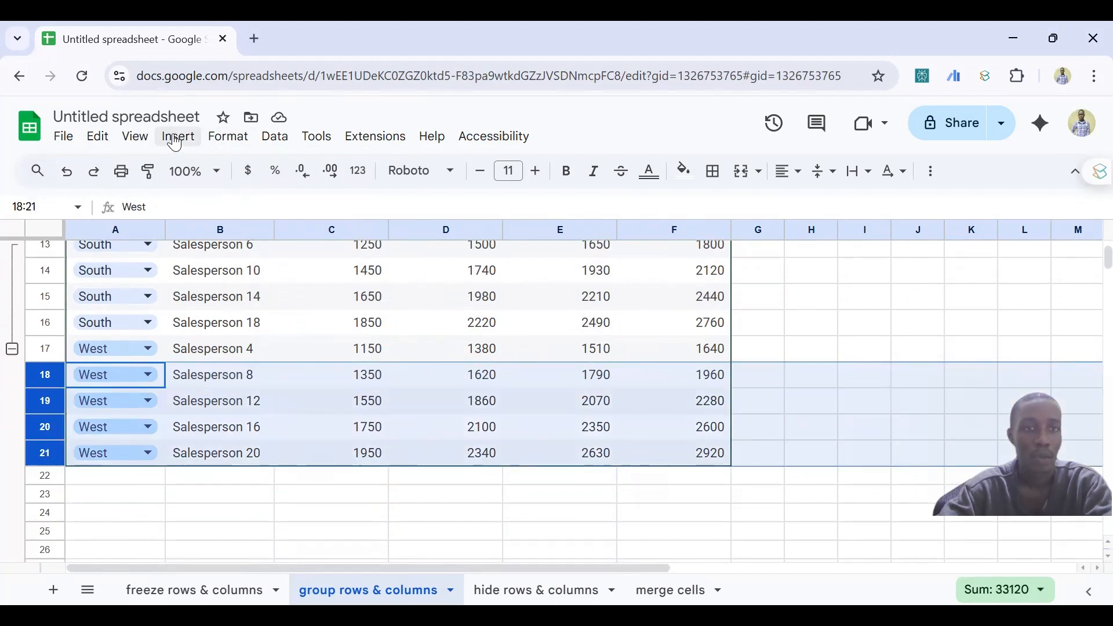
left_click(136, 136)
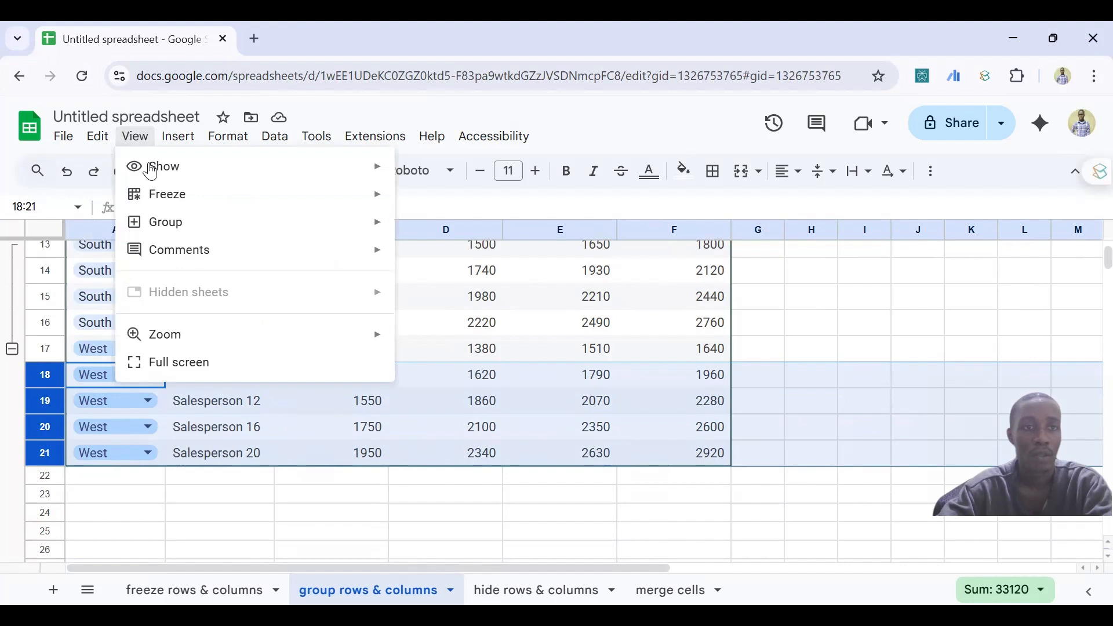
mouse_move(345, 237)
left_click(443, 239)
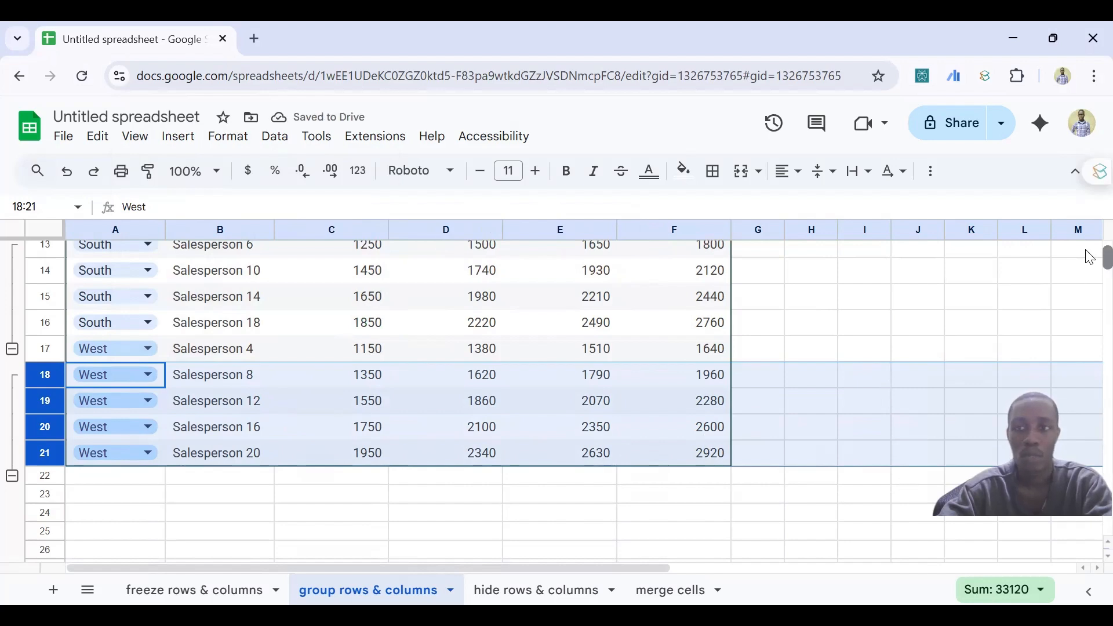
Collapse all four region row groups so that only the first row of each region shows.
scroll(1090, 255, "up", 5)
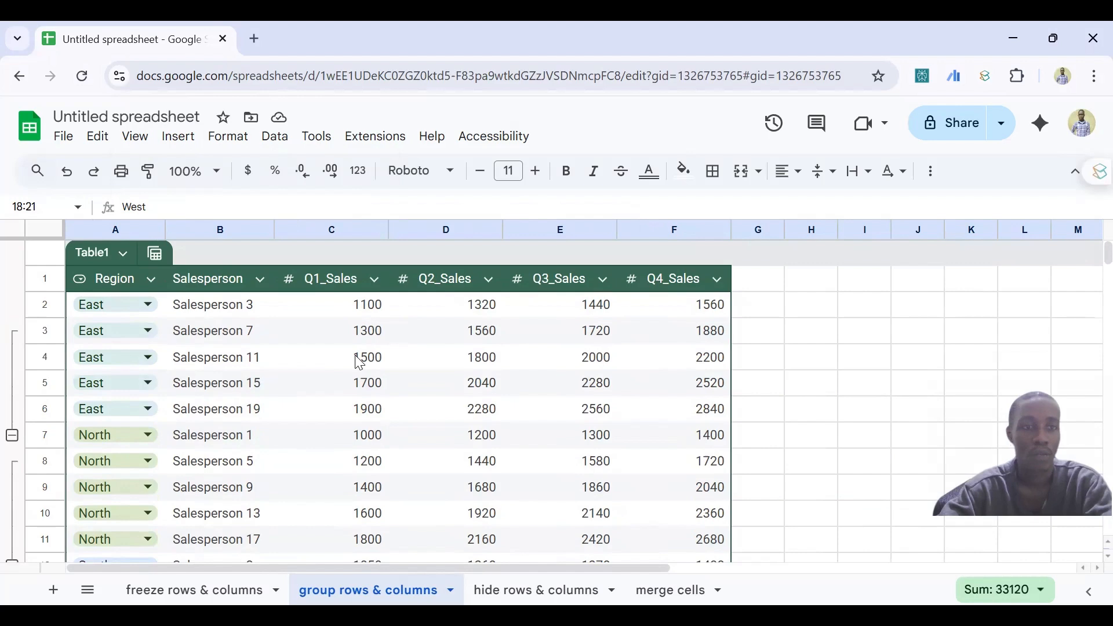
left_click(12, 439)
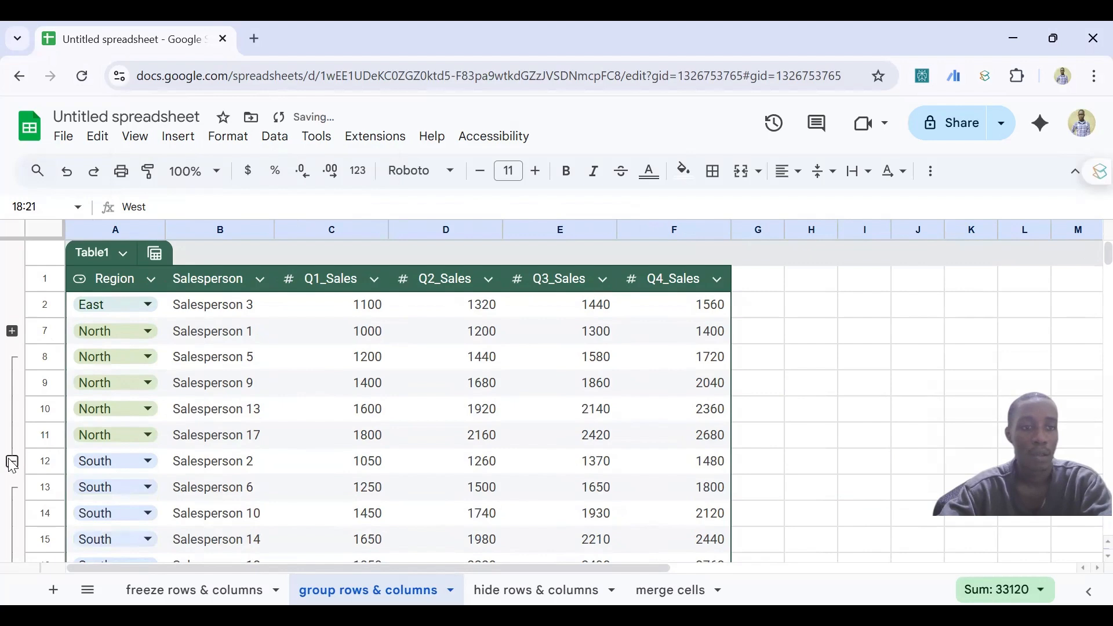
left_click(13, 461)
left_click(12, 487)
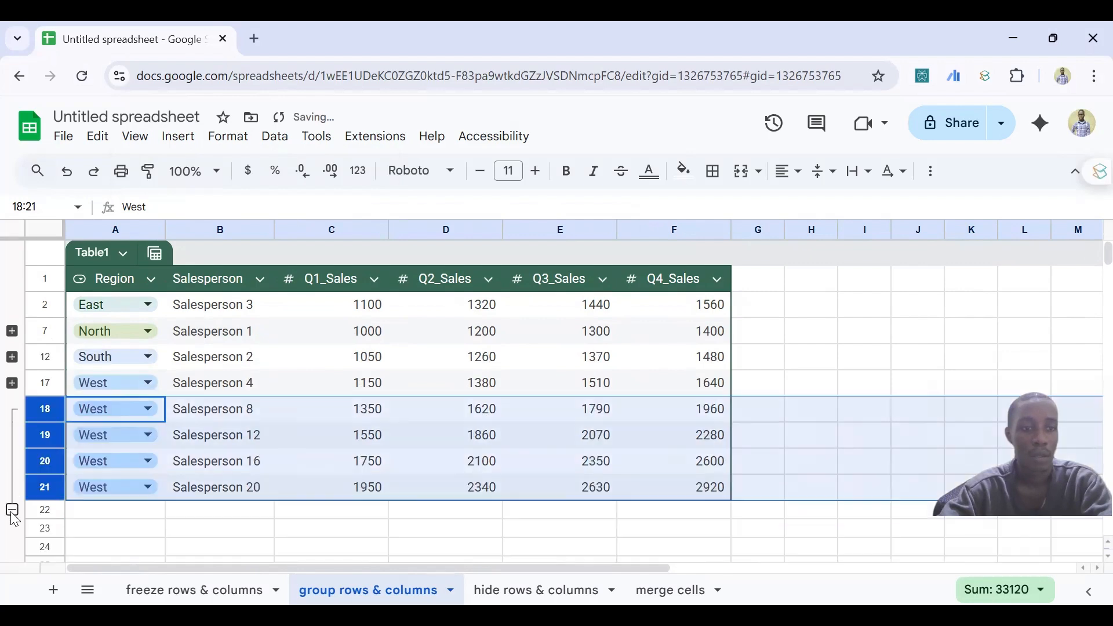
left_click(12, 512)
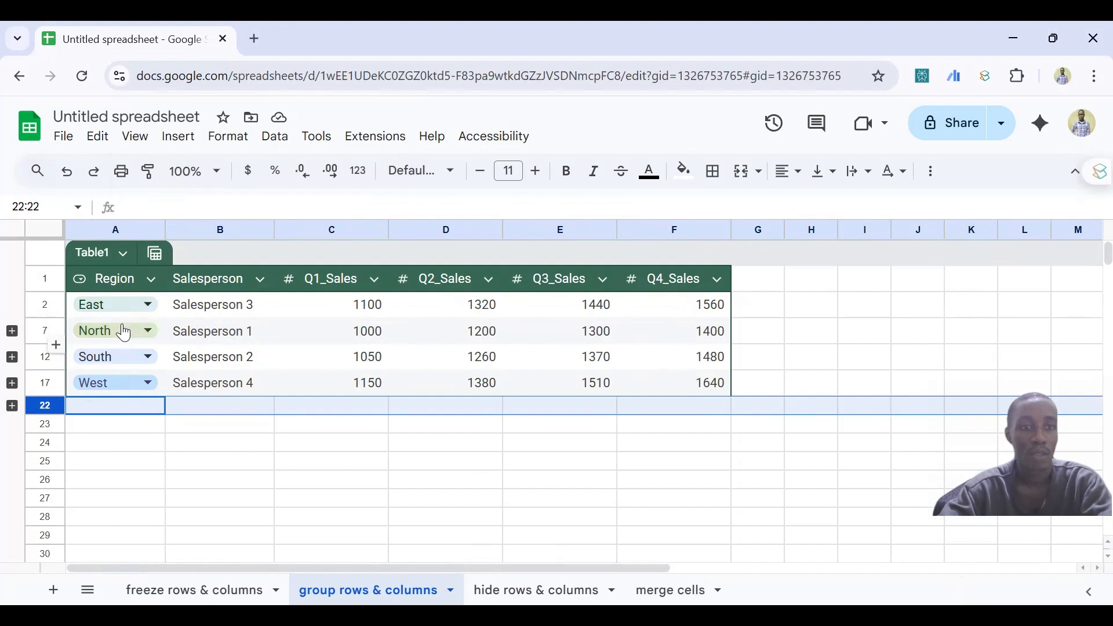
Expand the East and North row groups, collapse East again, and expand the West group.
left_click(12, 332)
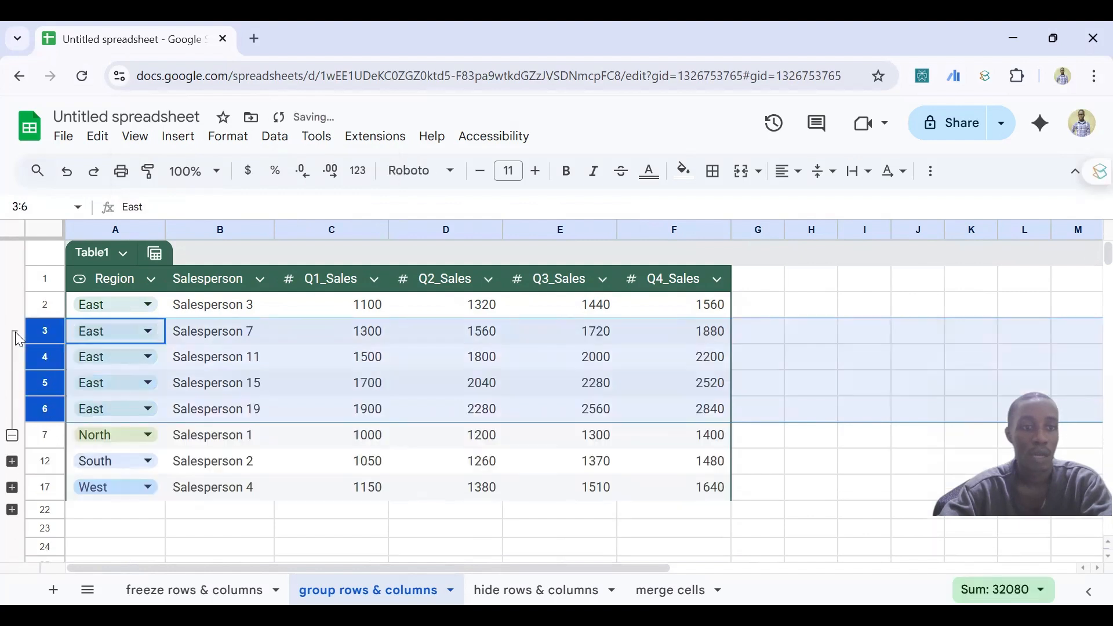
left_click(13, 464)
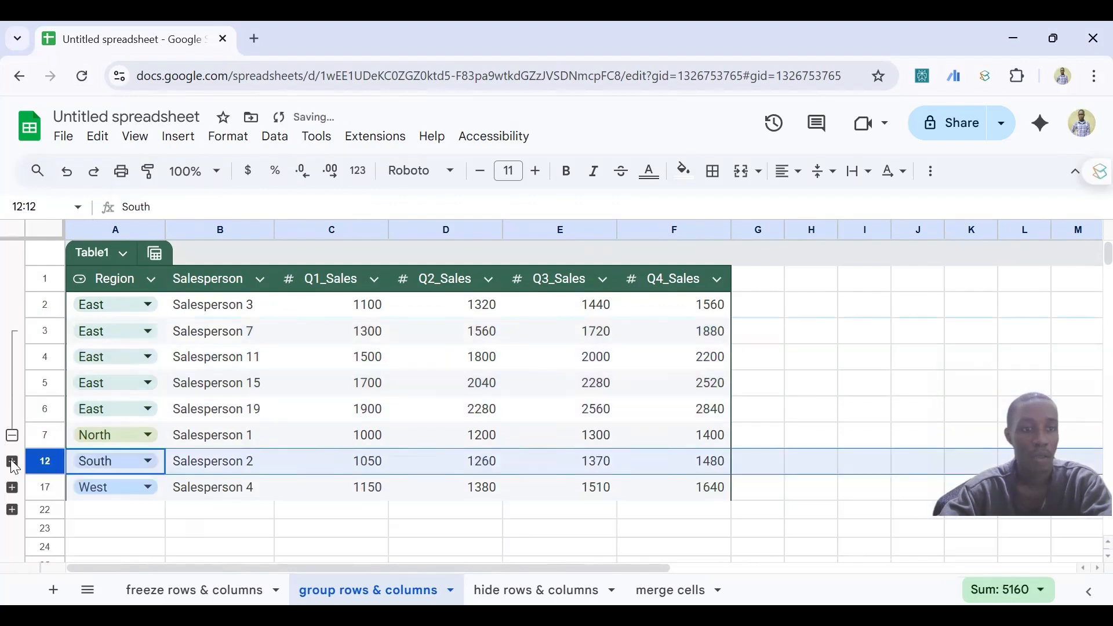
left_click(12, 463)
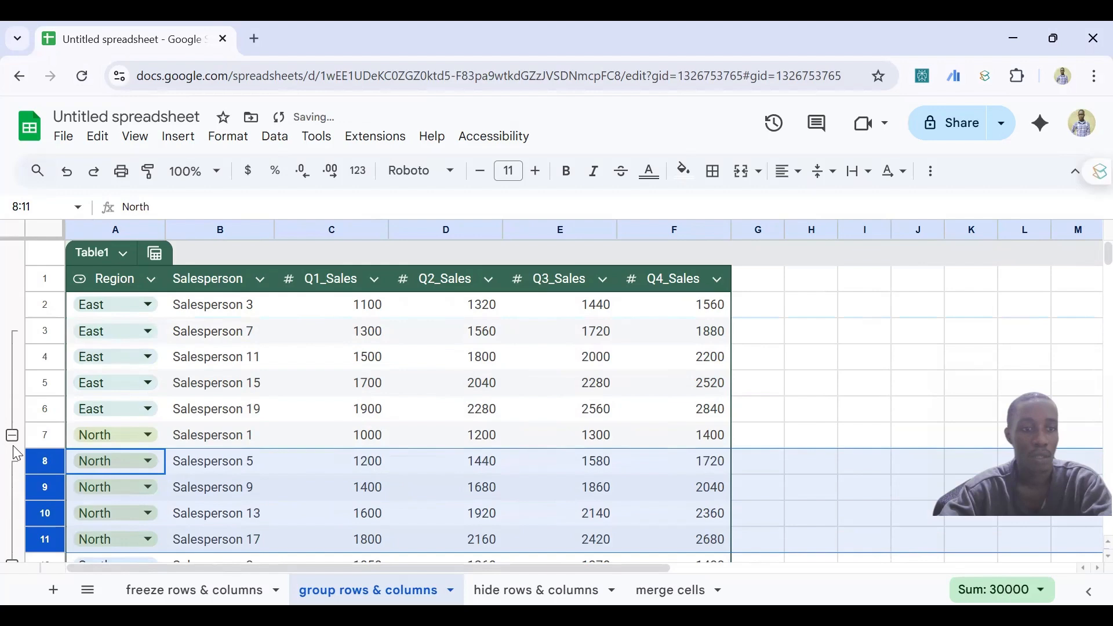
left_click(13, 436)
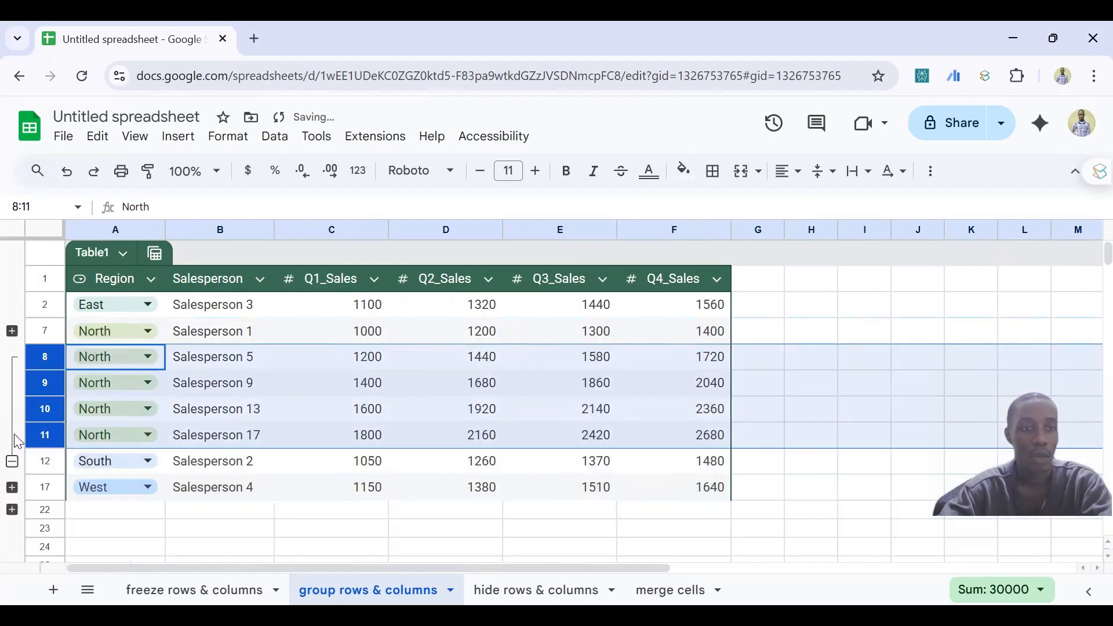
left_click(12, 510)
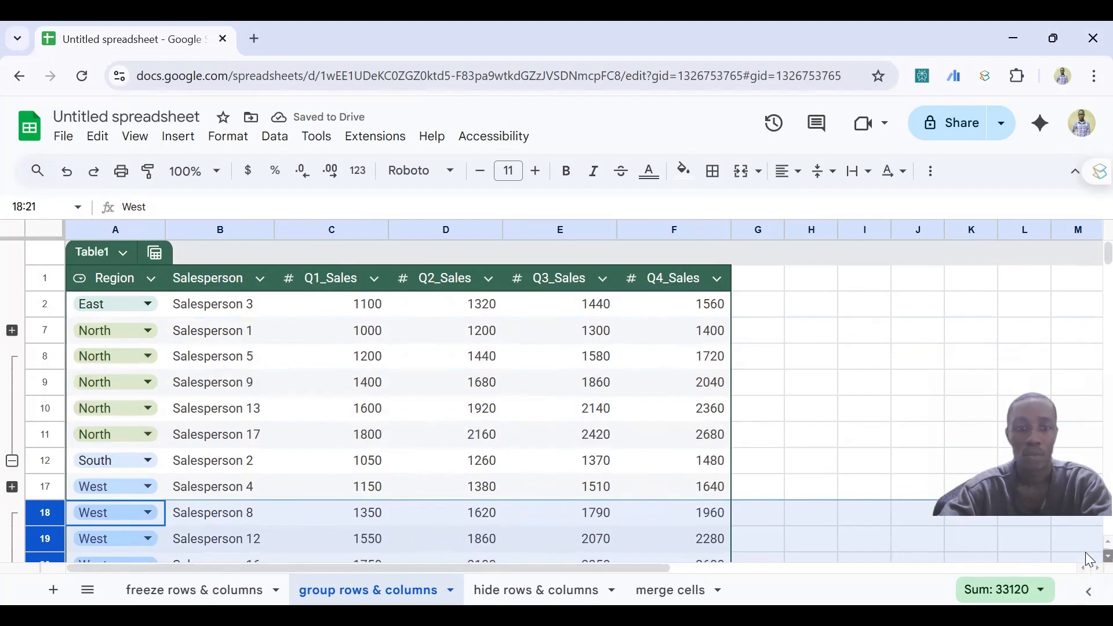
scroll(1090, 553, "down", 2)
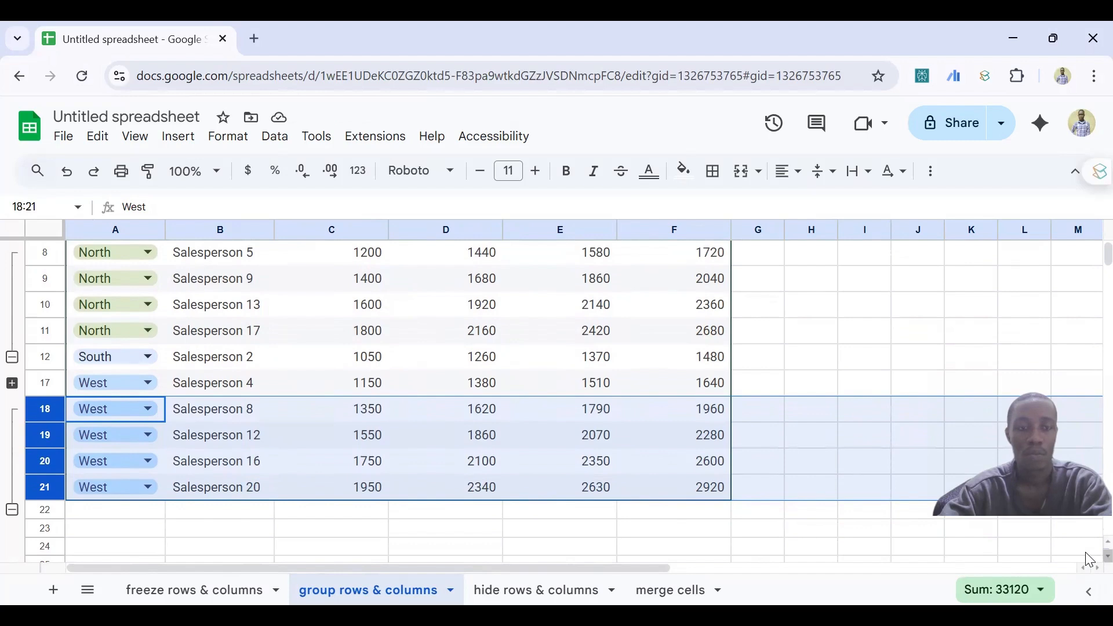
Hide rows 7 to 12 on the hide rows & columns sheet, and unhide them again.
left_click(547, 587)
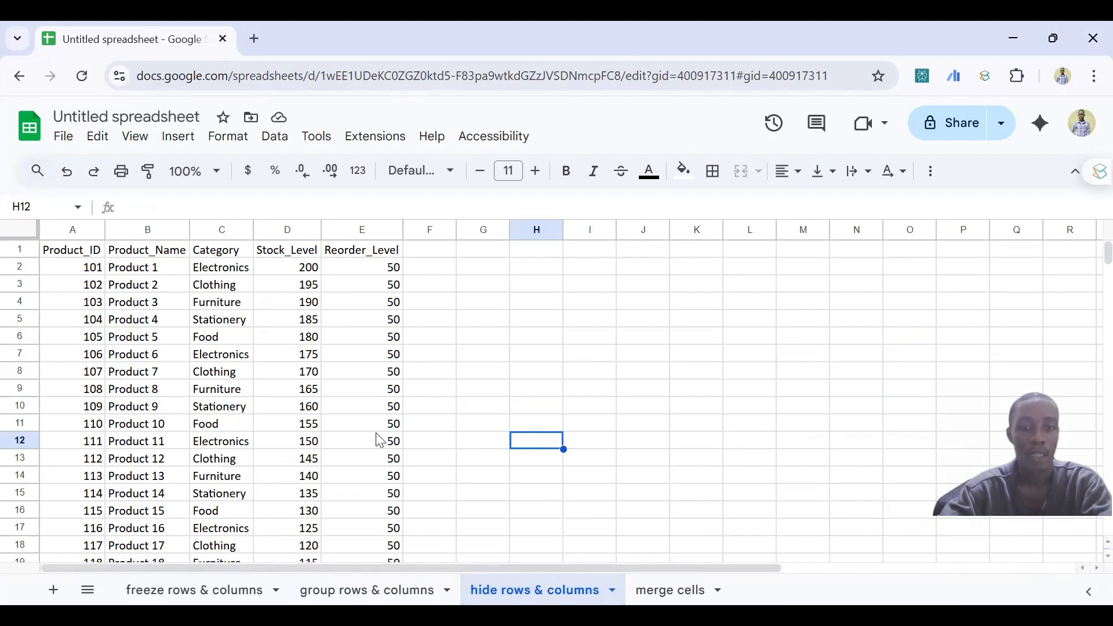
left_click(21, 354)
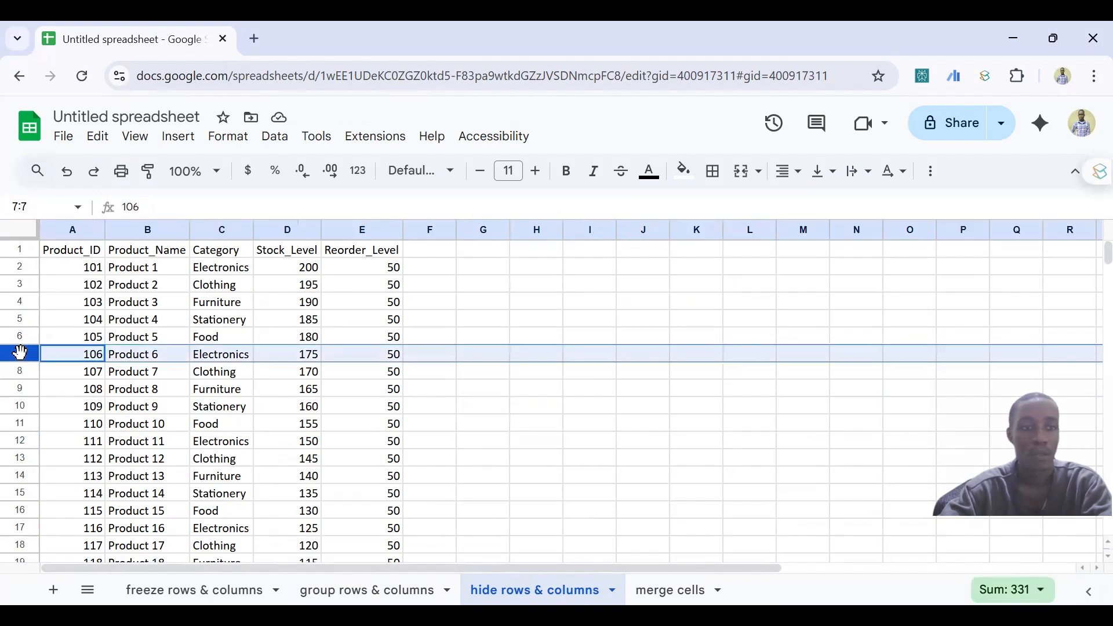
left_click(27, 443, "shift")
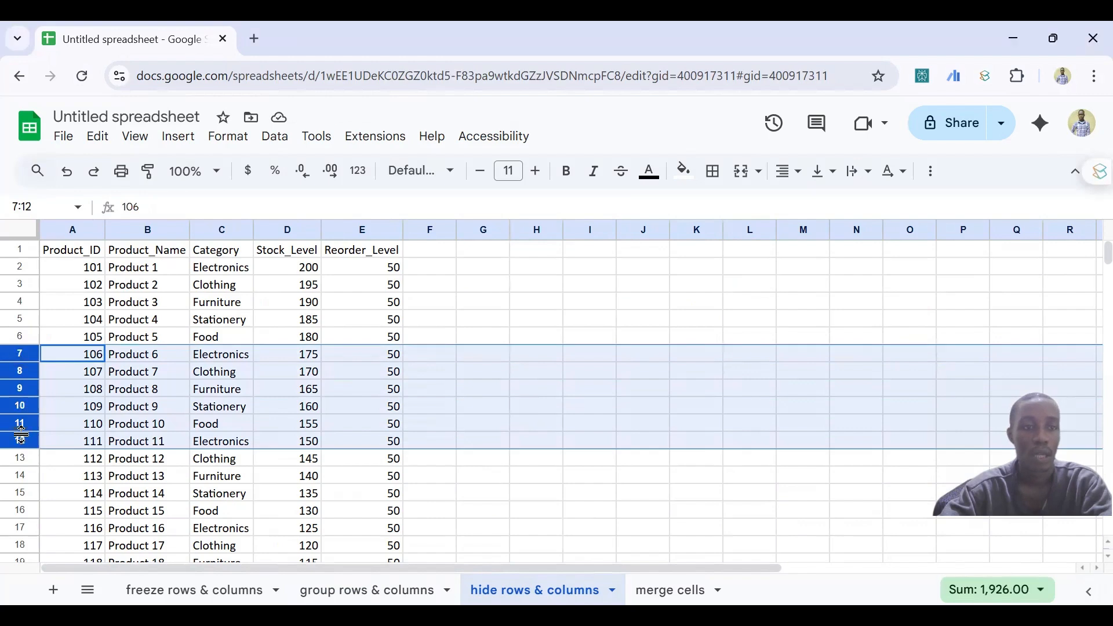
right_click(20, 395)
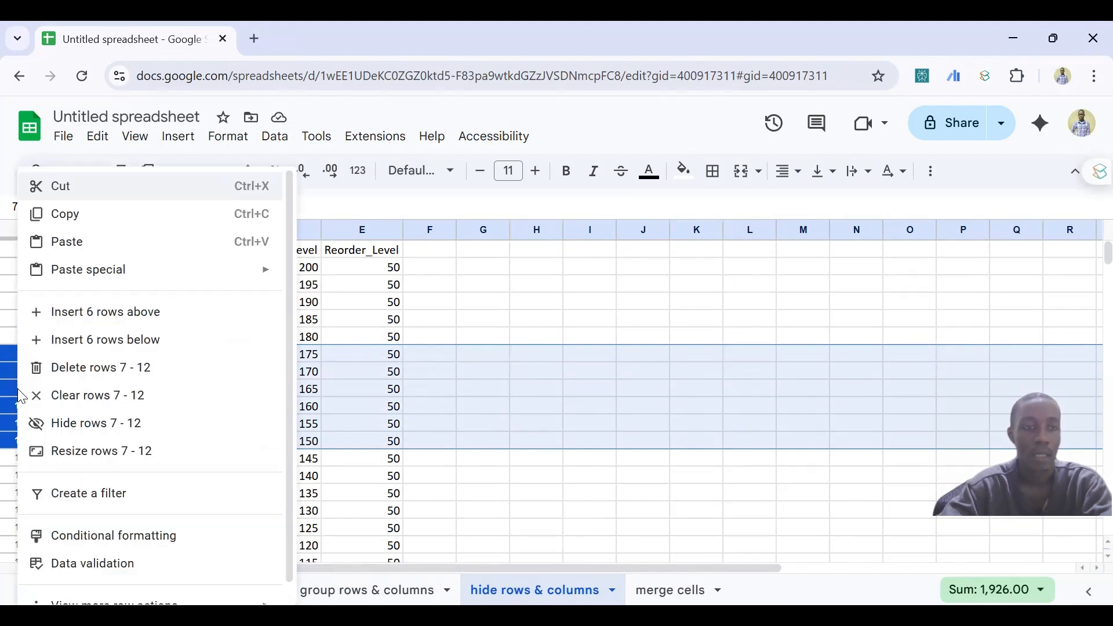
left_click(100, 424)
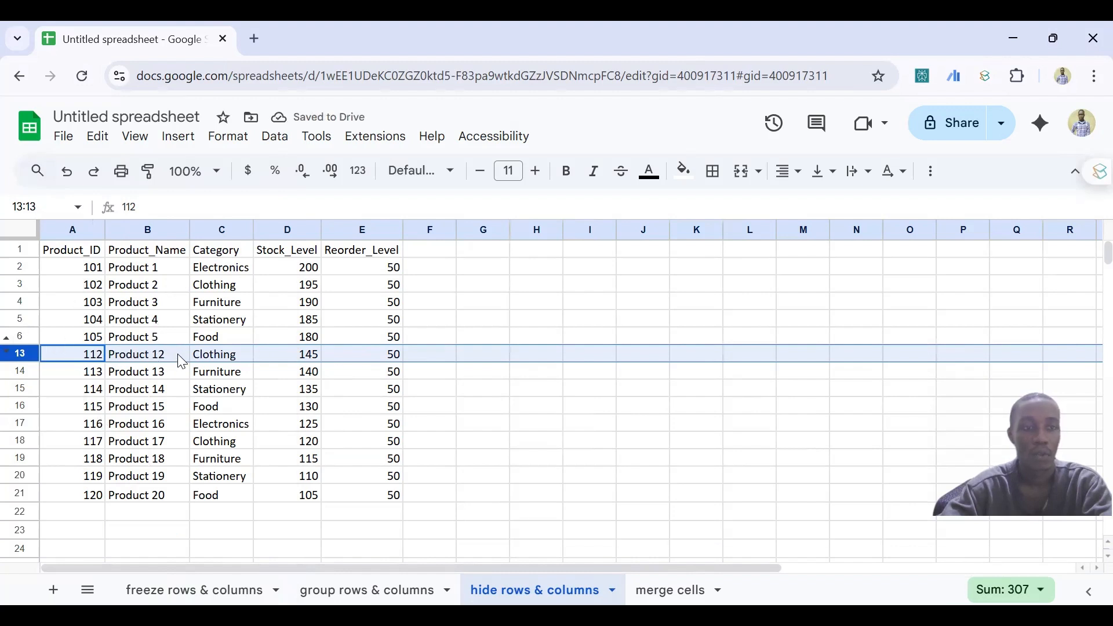
left_click(7, 343)
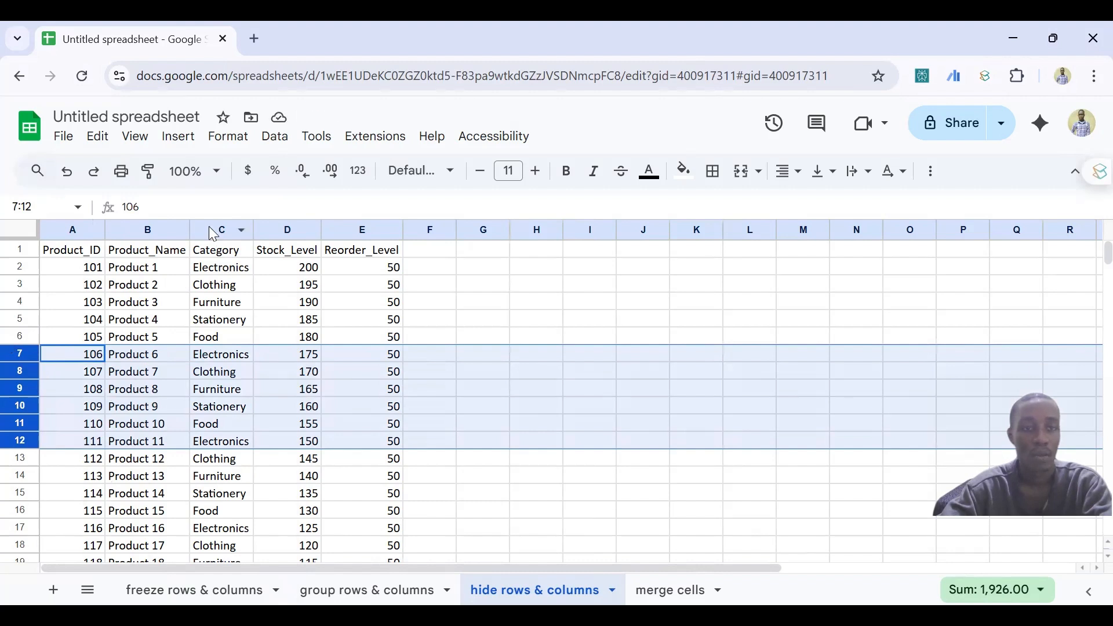
Hide columns B and C, Product_Name and Category, and unhide them again.
left_click(145, 232)
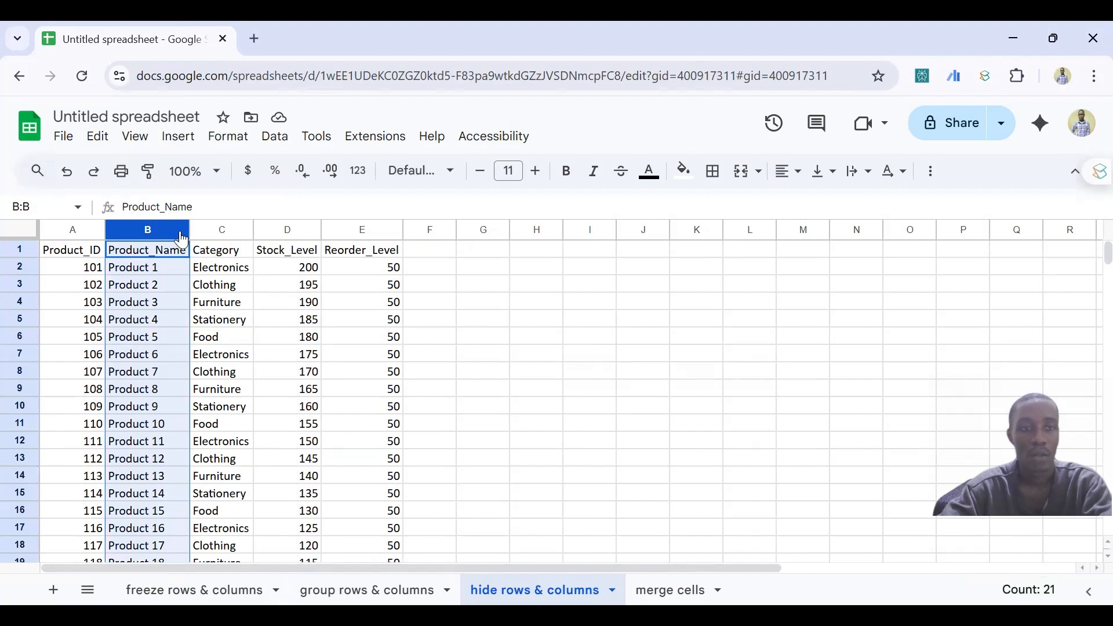
left_click(218, 232, "shift")
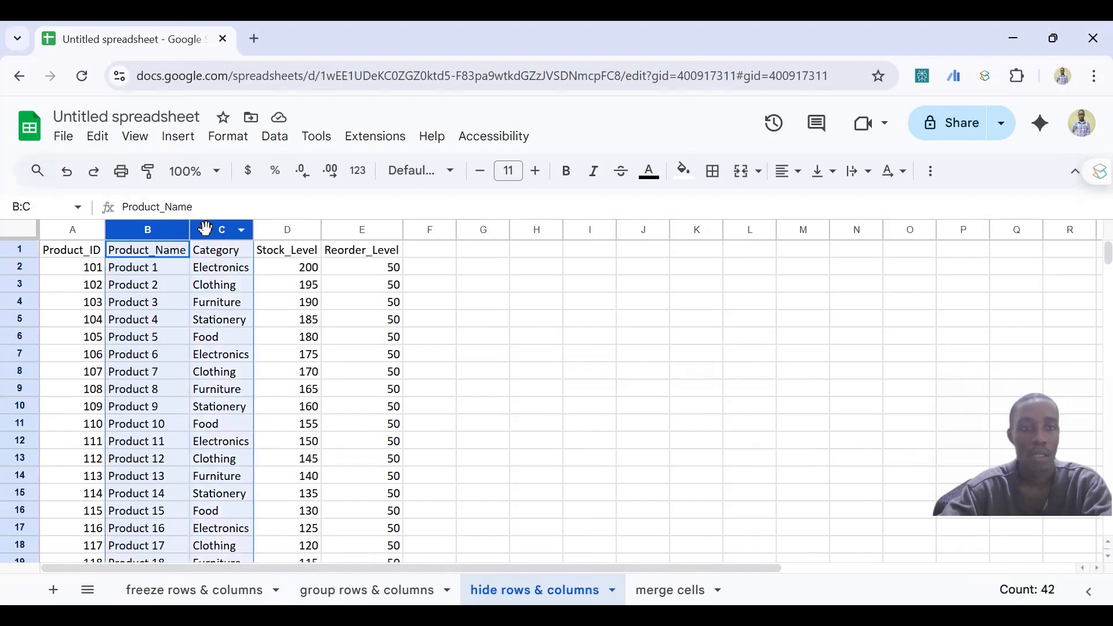
right_click(205, 231)
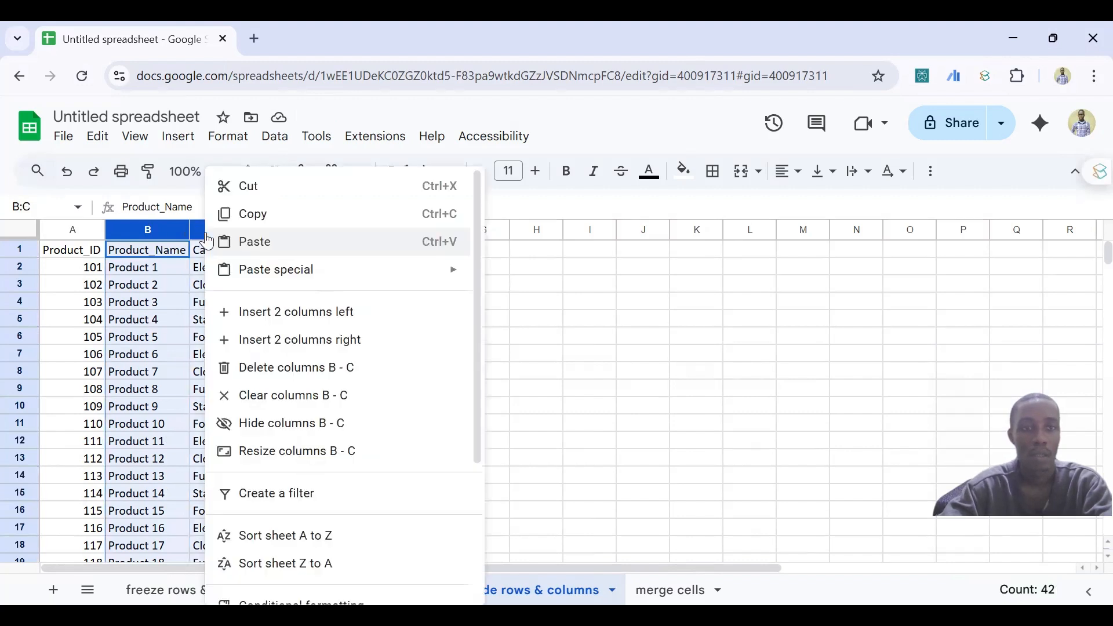
left_click(264, 425)
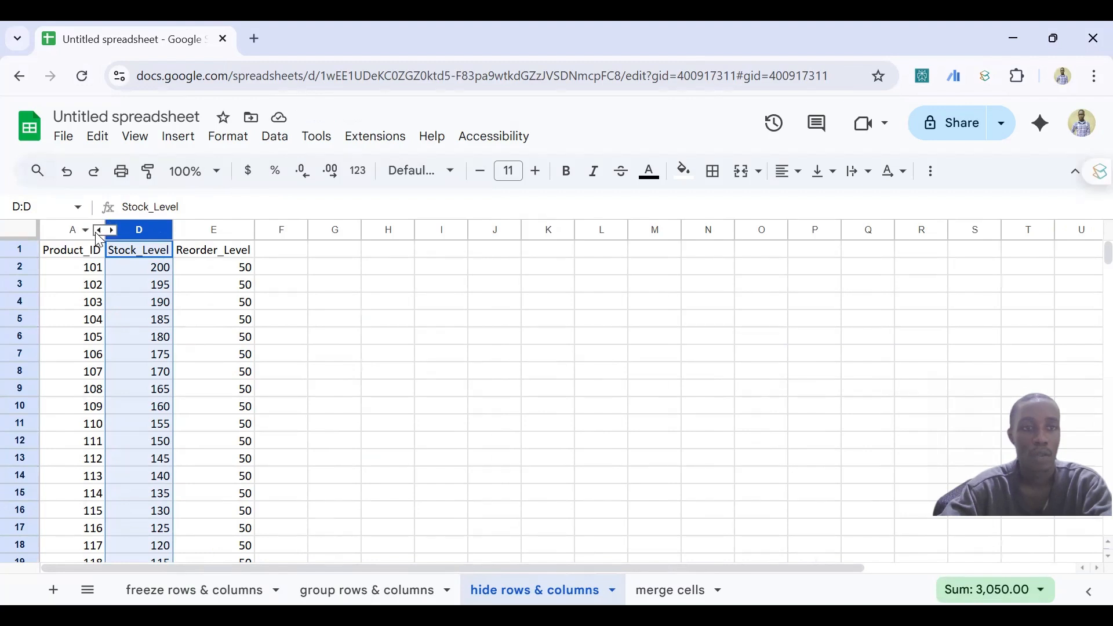
left_click(99, 232)
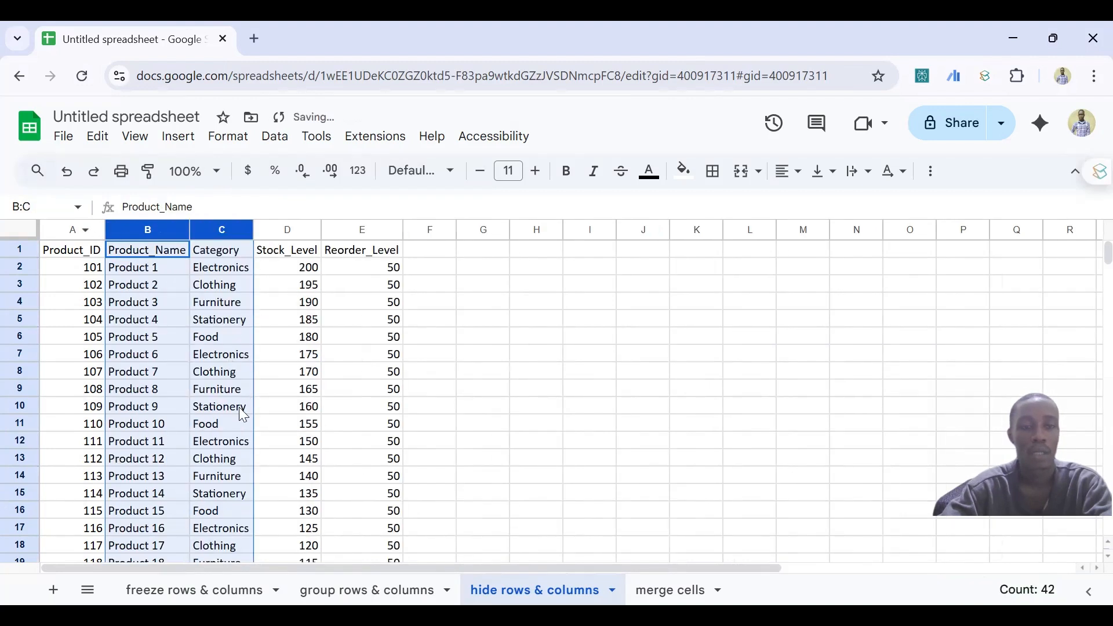
left_click(333, 446)
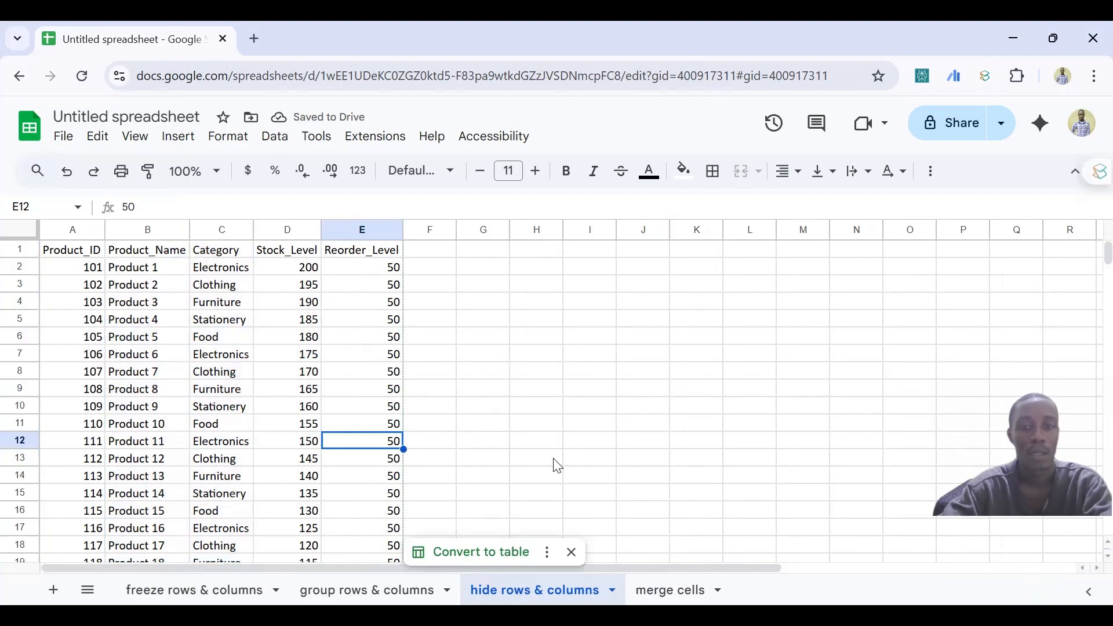
Merge cells C2 and D2 horizontally on the merge cells sheet, accepting that only the top-leftmost value is preserved.
left_click(659, 587)
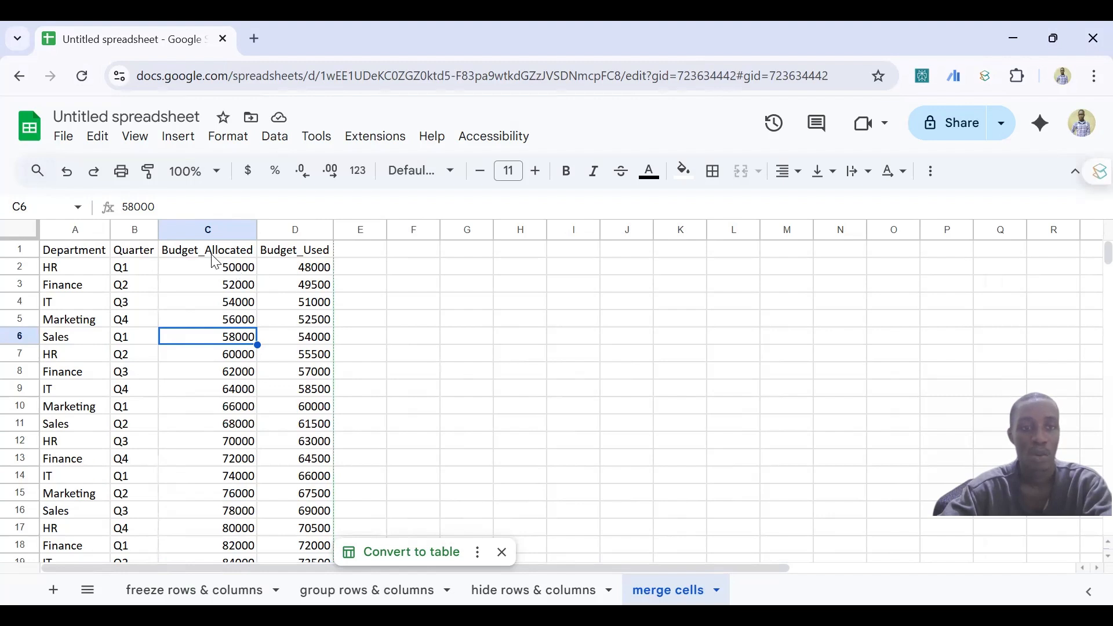
left_click(324, 270)
left_click(251, 271, "shift")
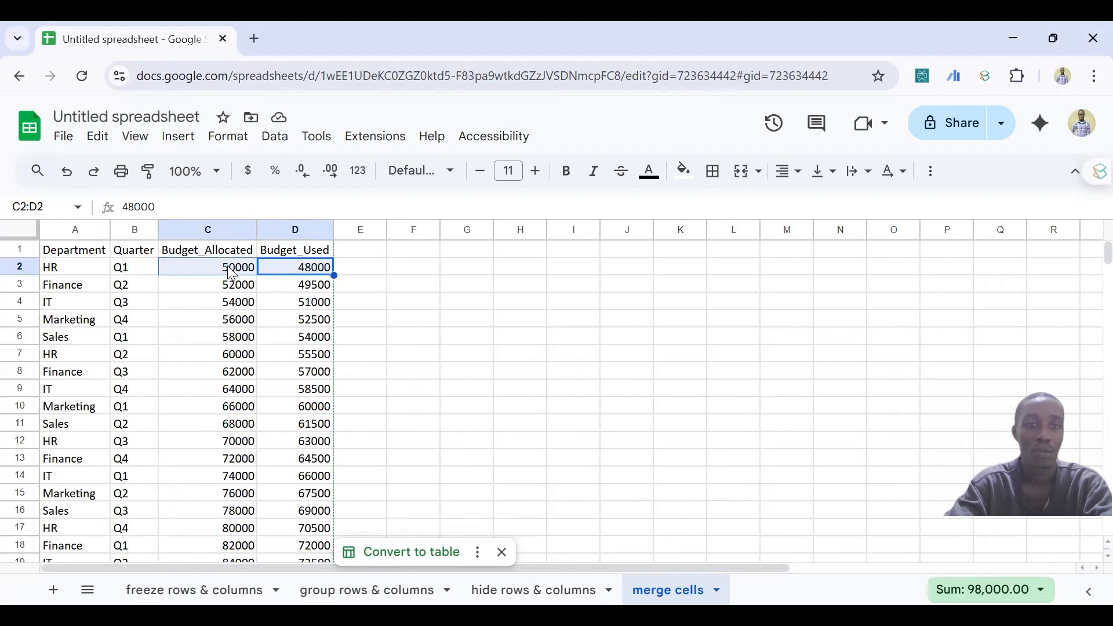
left_click(228, 139)
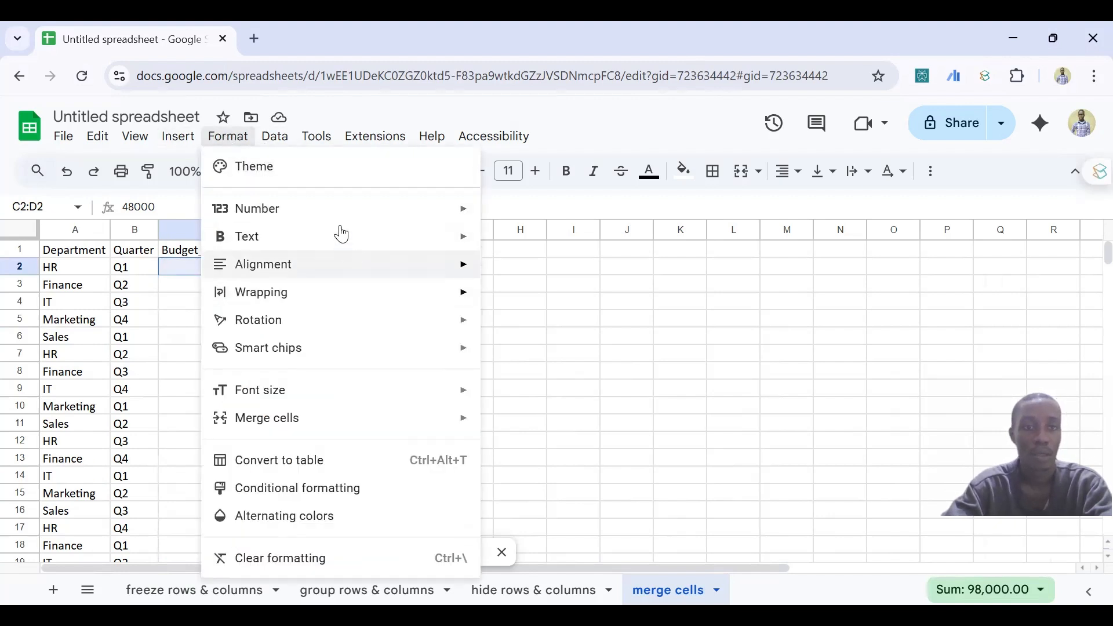
mouse_move(385, 415)
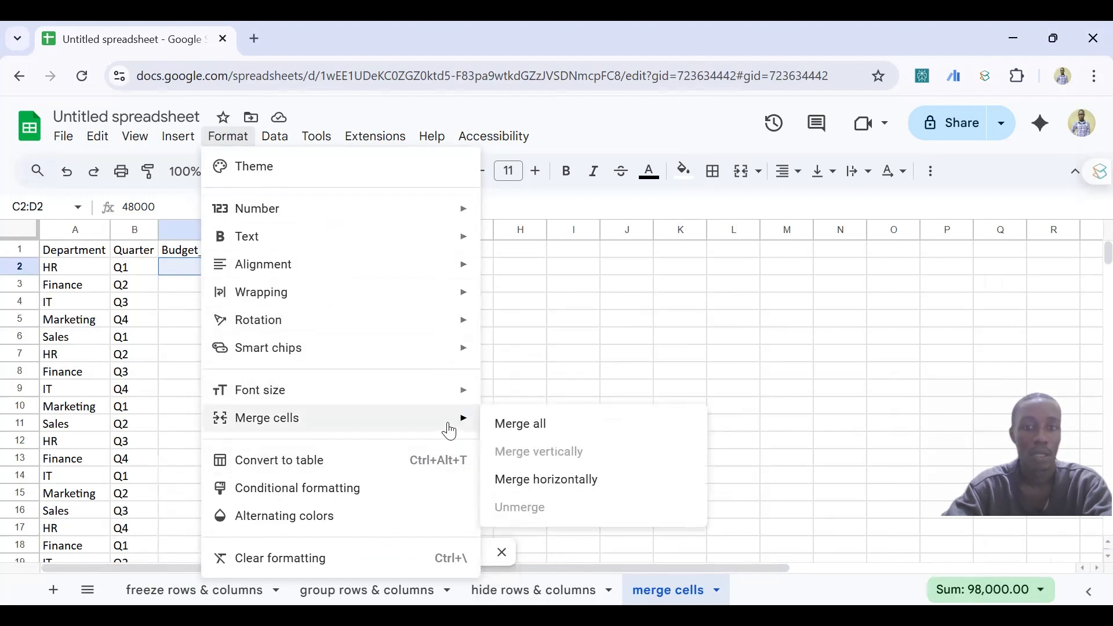
left_click(517, 486)
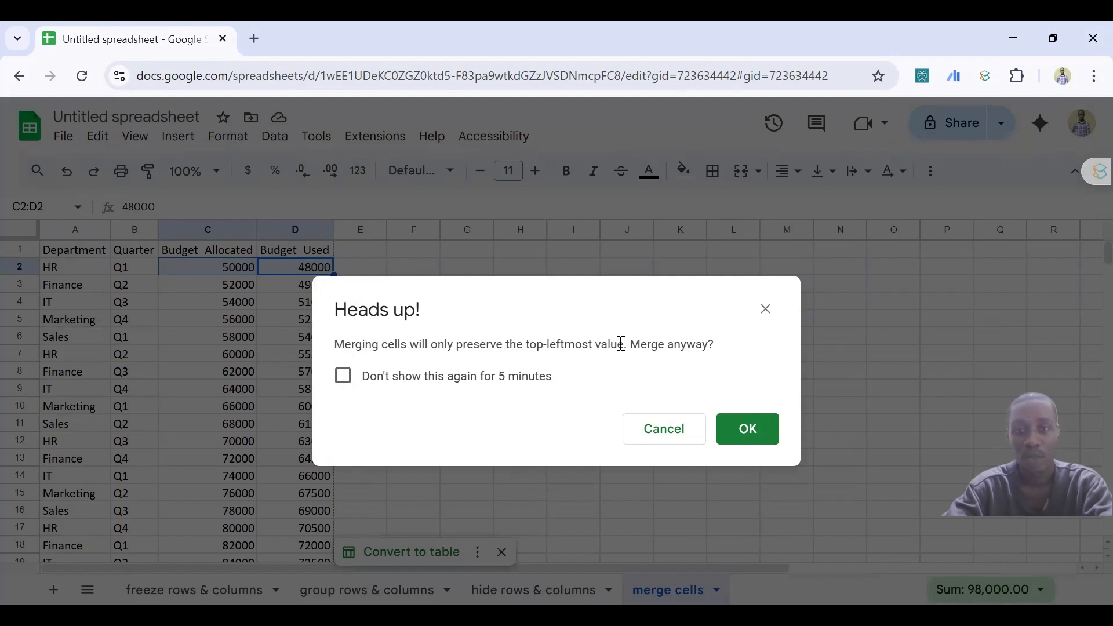
left_click(759, 435)
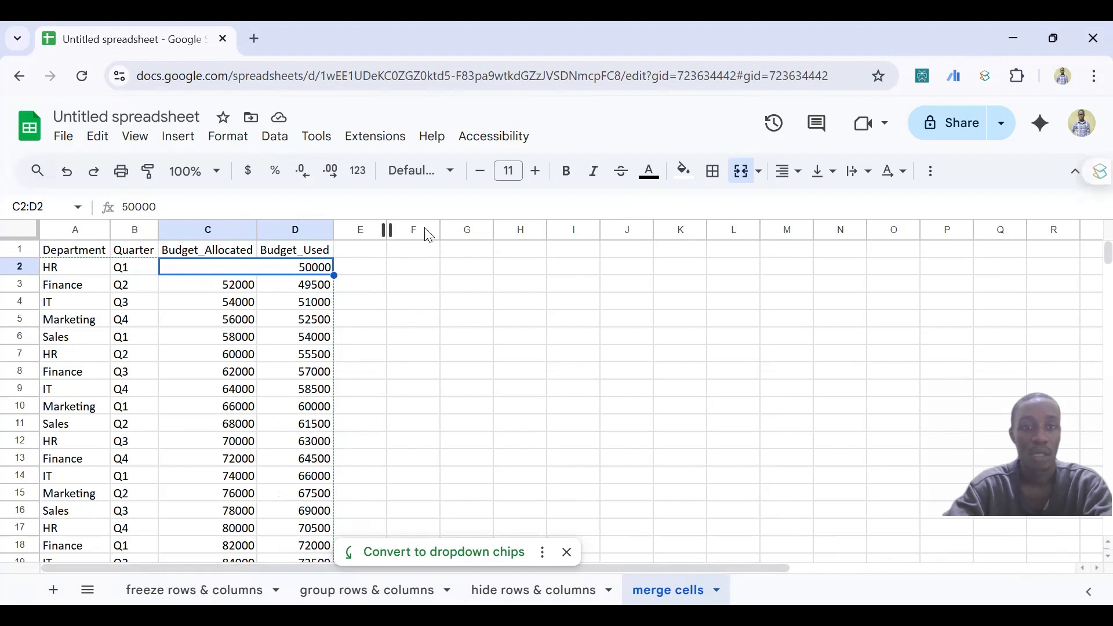
Left-align the merged C2:D2 cell, and undo both the alignment and the horizontal merge.
left_click(784, 177)
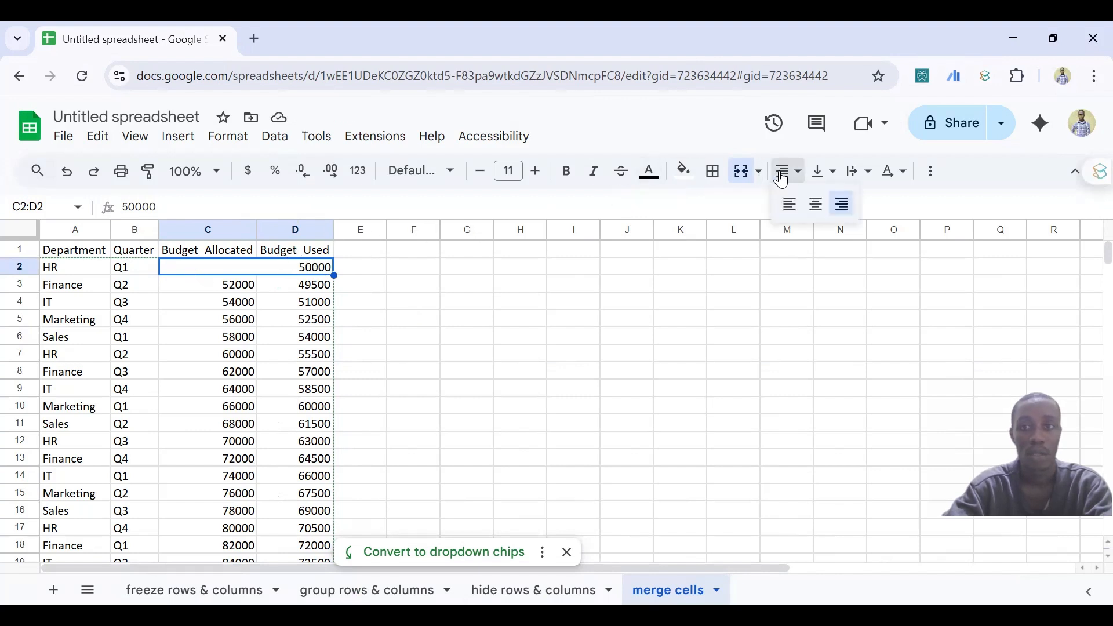
left_click(792, 205)
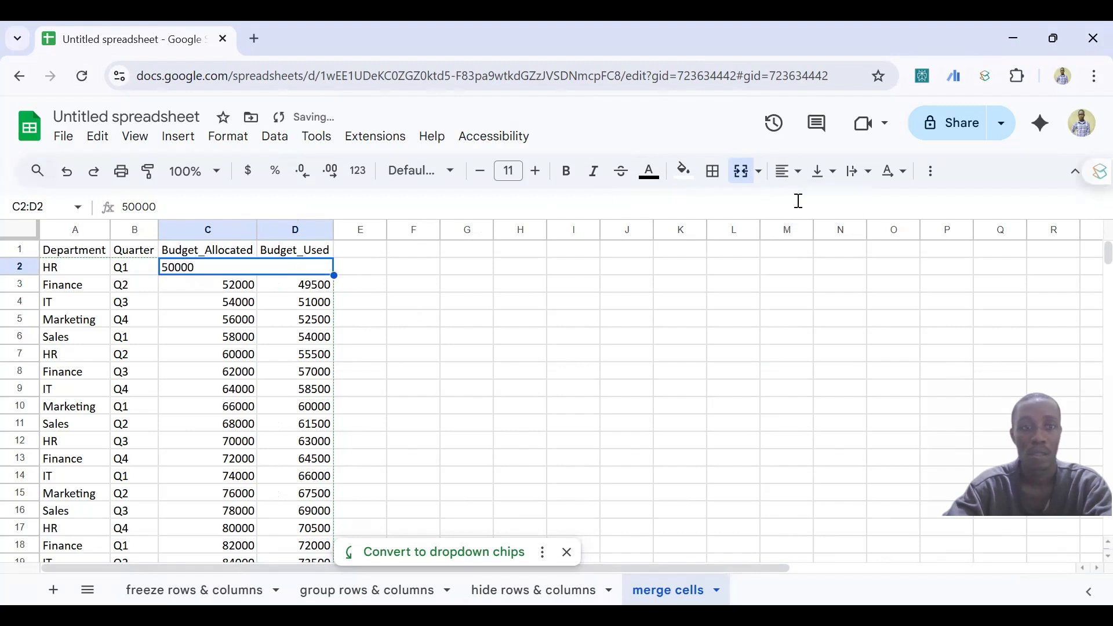
key("ctrl+z")
key("ctrl+z")
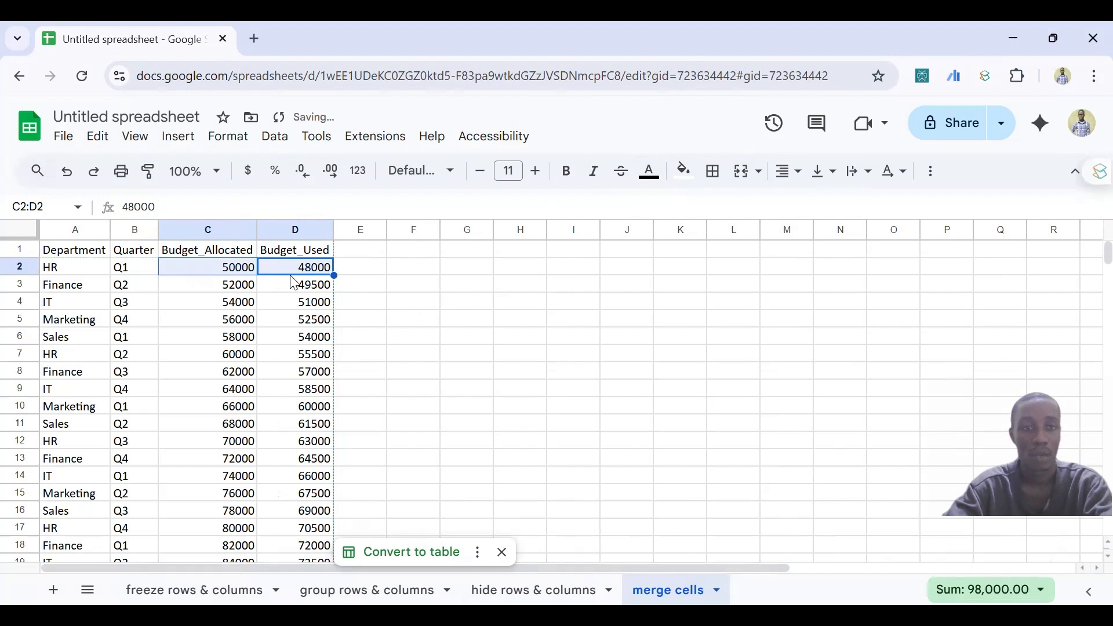
Merge cells C2 and C3 vertically in the Budget_Allocated column, and undo the merge.
left_click(234, 284)
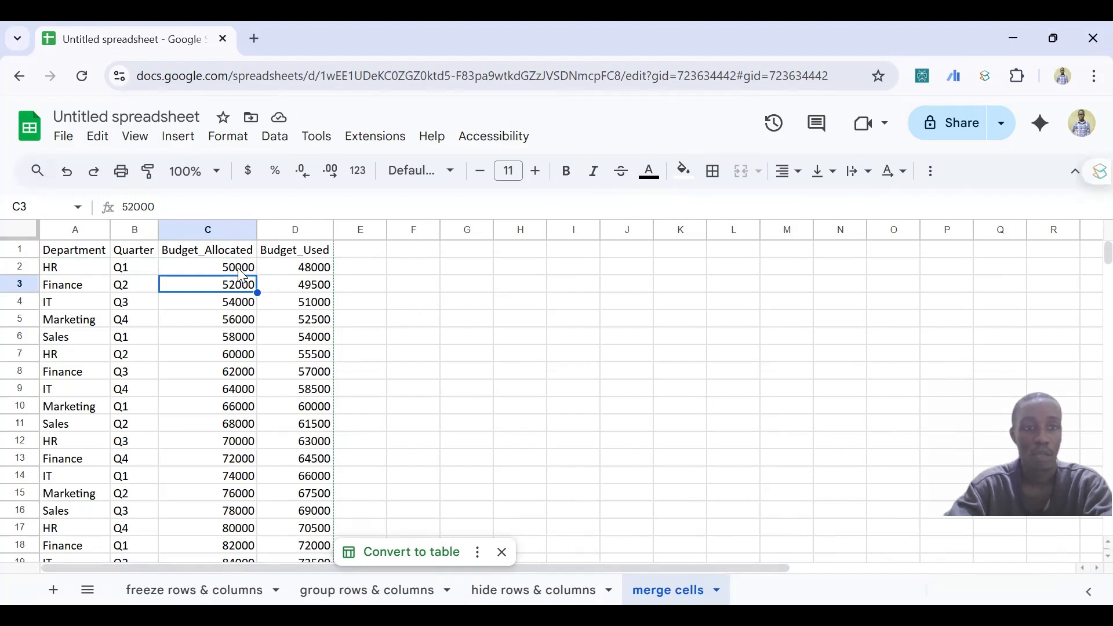
left_click_drag(233, 268, 235, 297)
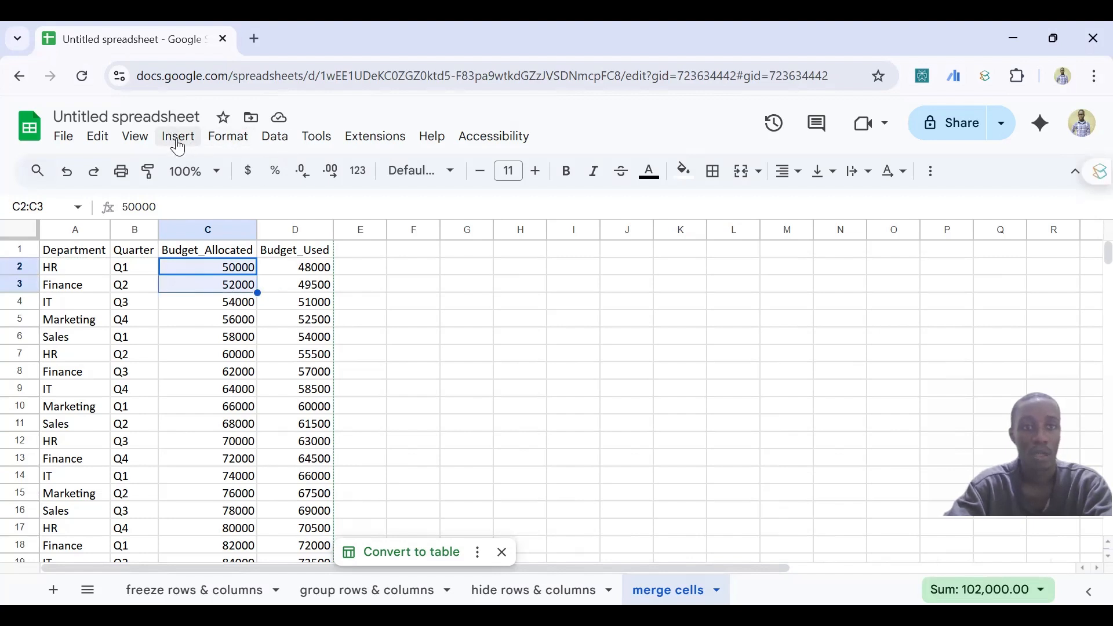
left_click(228, 137)
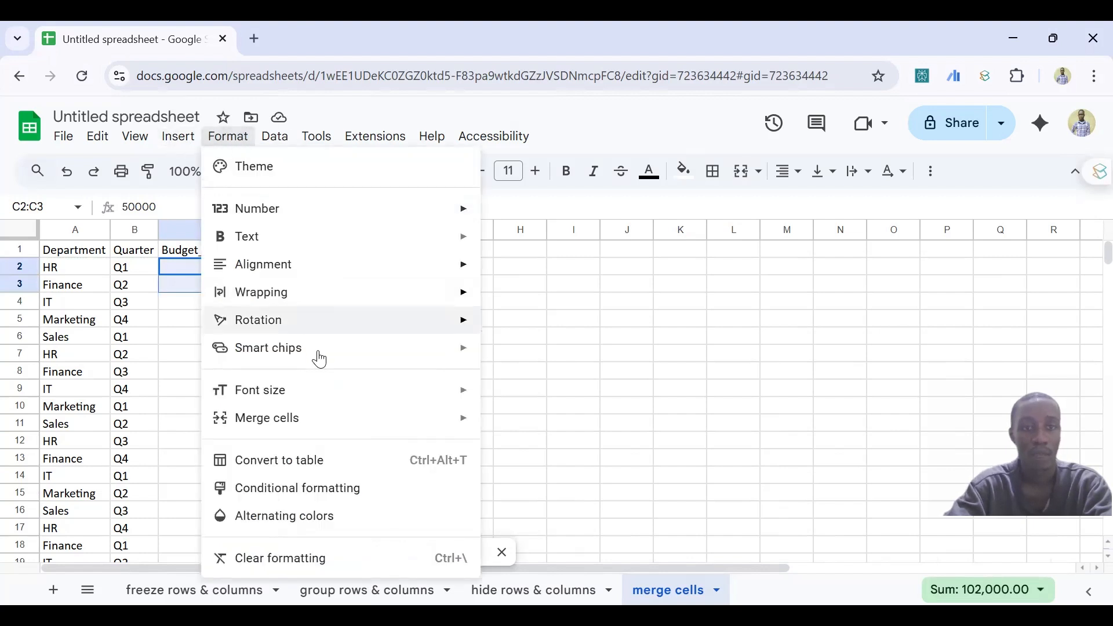
mouse_move(384, 421)
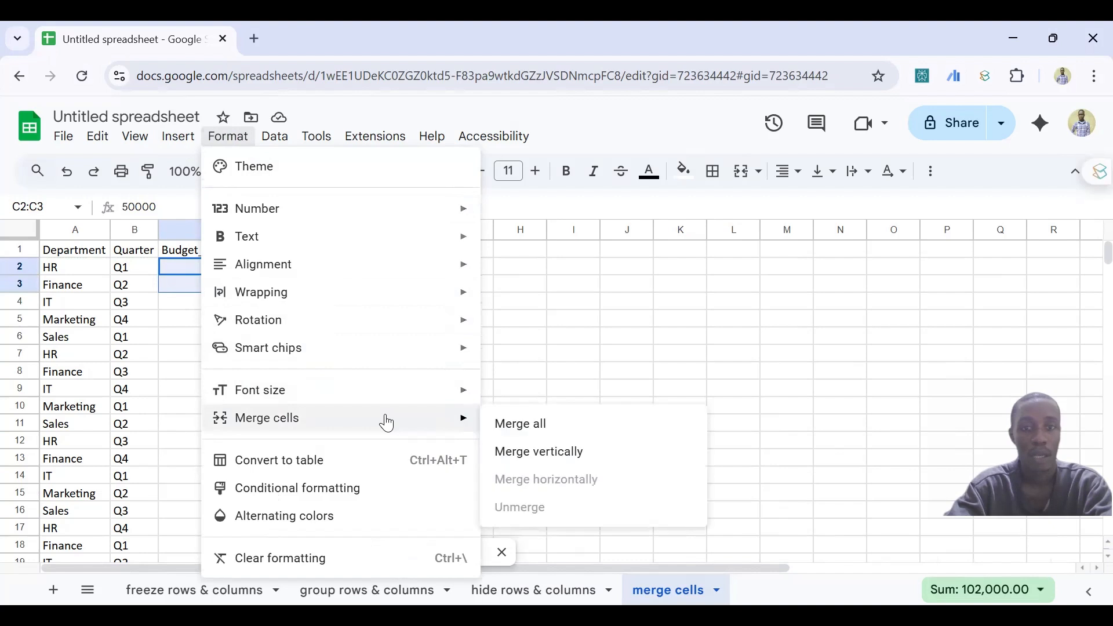
left_click(523, 452)
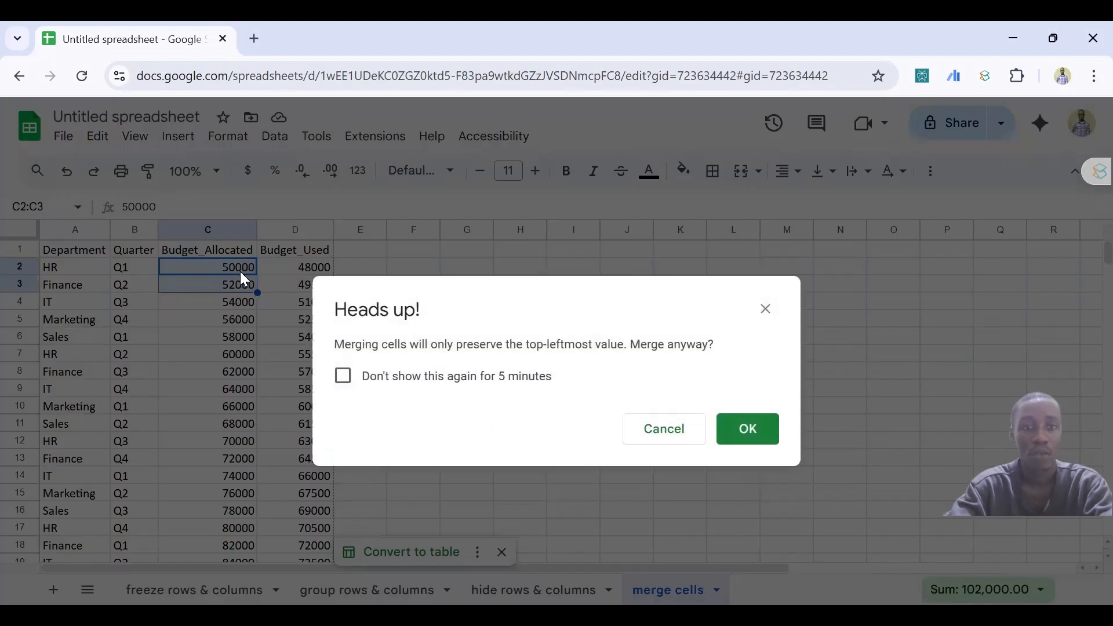
left_click(753, 428)
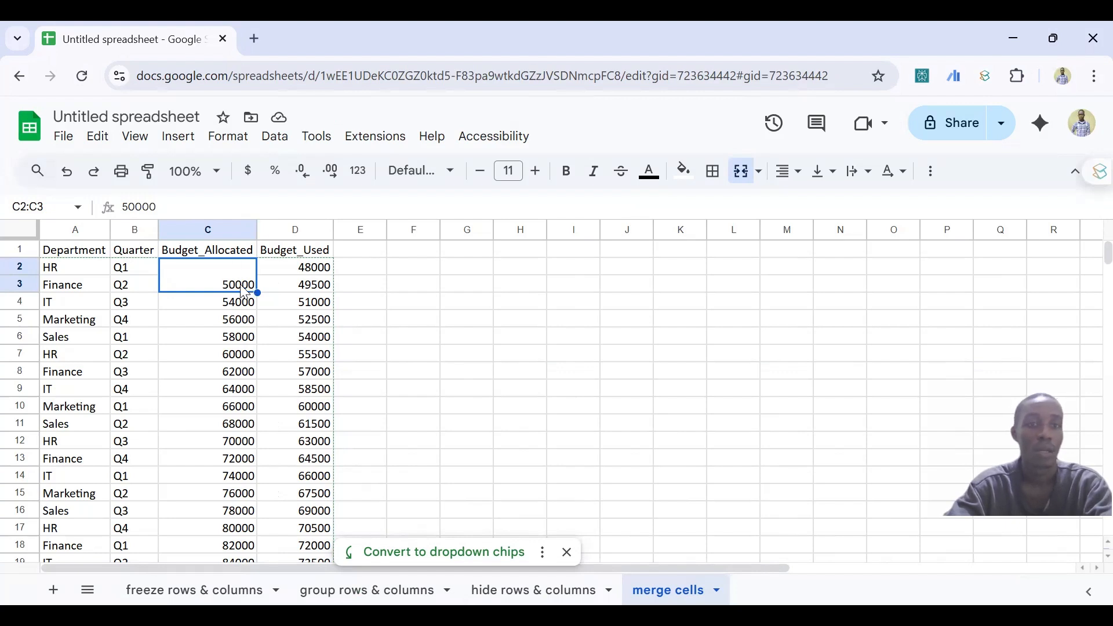
key("ctrl+z")
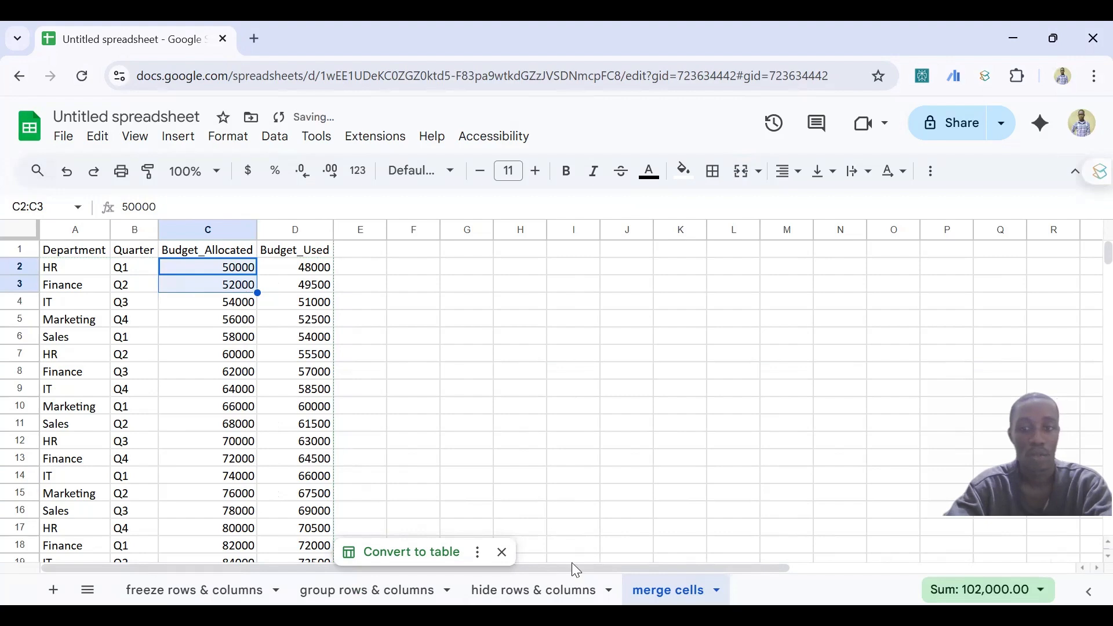
Go back through the hide and group sheets to the freeze rows & columns sheet.
left_click(516, 589)
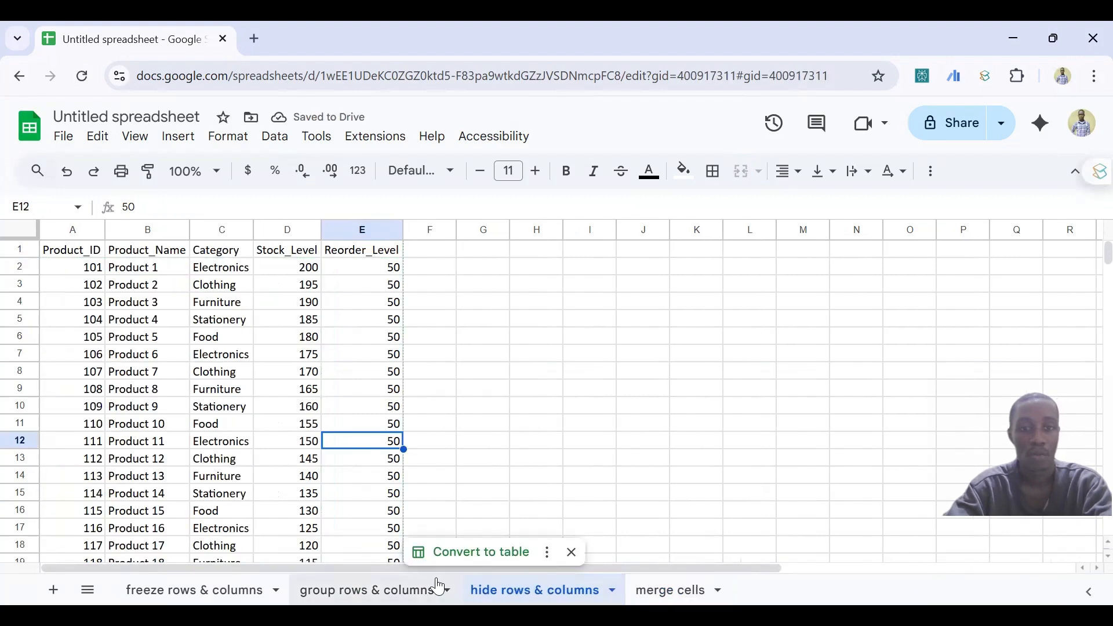
left_click(400, 587)
left_click(235, 589)
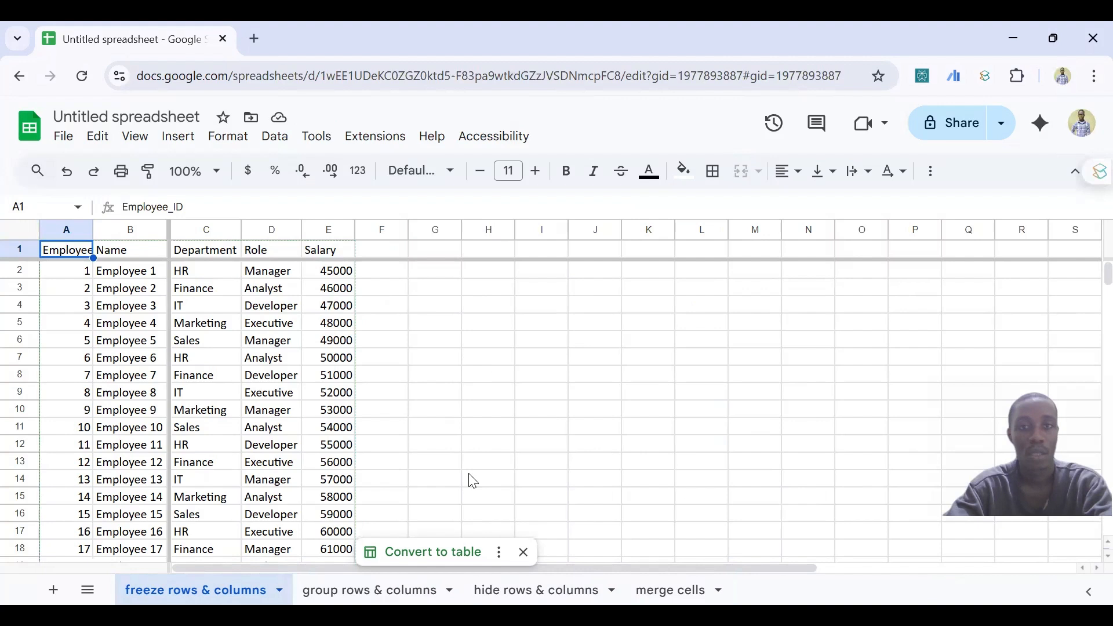